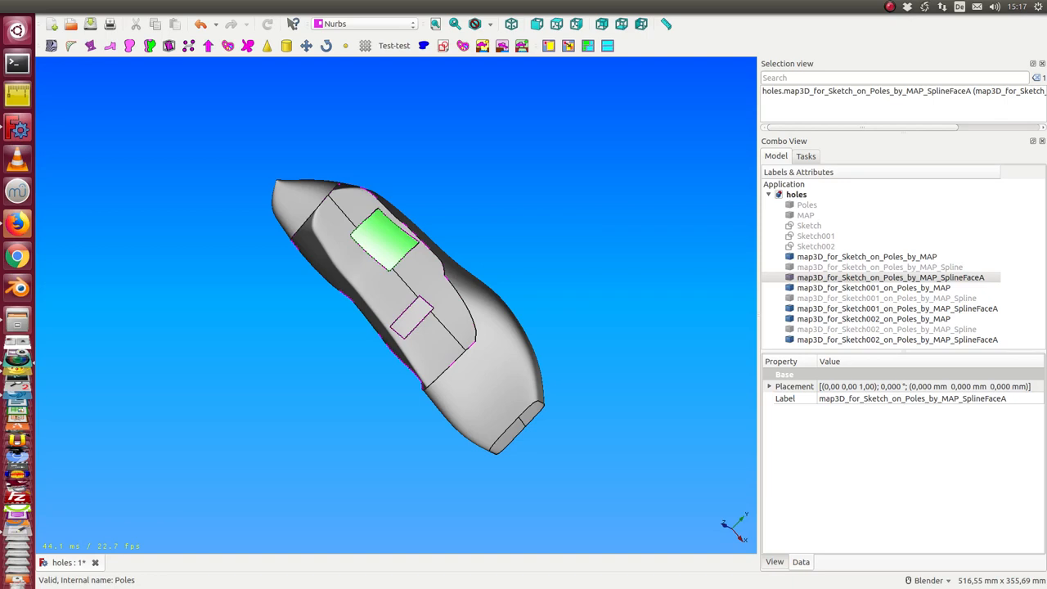
# - Hide the trimmed SplineFace results of Sketch, Sketch001 and Sketch002 on the shoe
pyautogui.moveTo(601, 265)
pyautogui.mouseDown(button='middle')
pyautogui.moveTo(533, 293)
pyautogui.moveTo(458, 365)
pyautogui.mouseUp(button='middle')
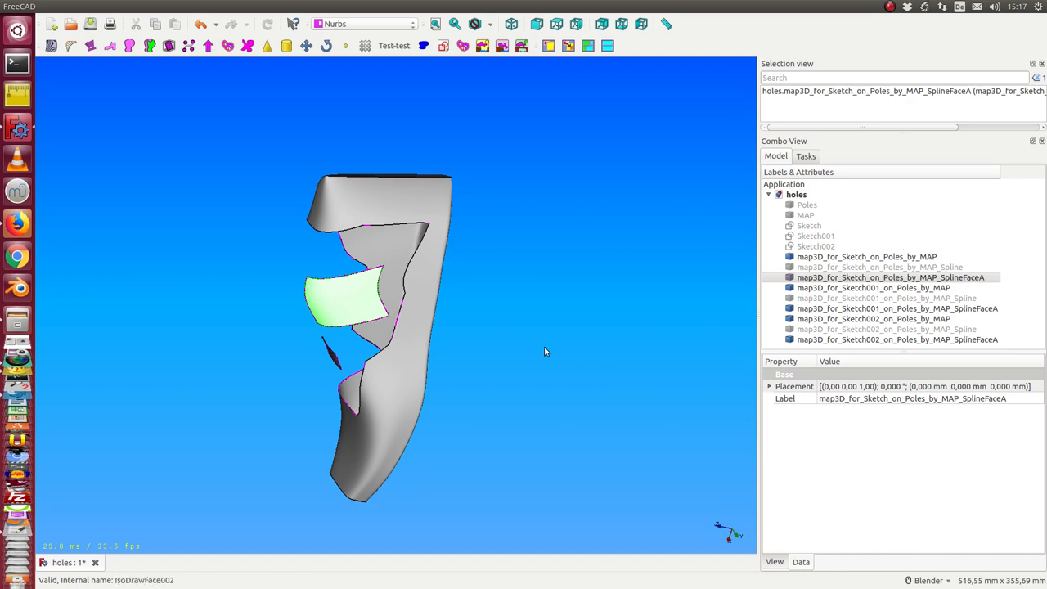
pyautogui.moveTo(544, 347); pyautogui.dragTo(638, 240, button='middle')
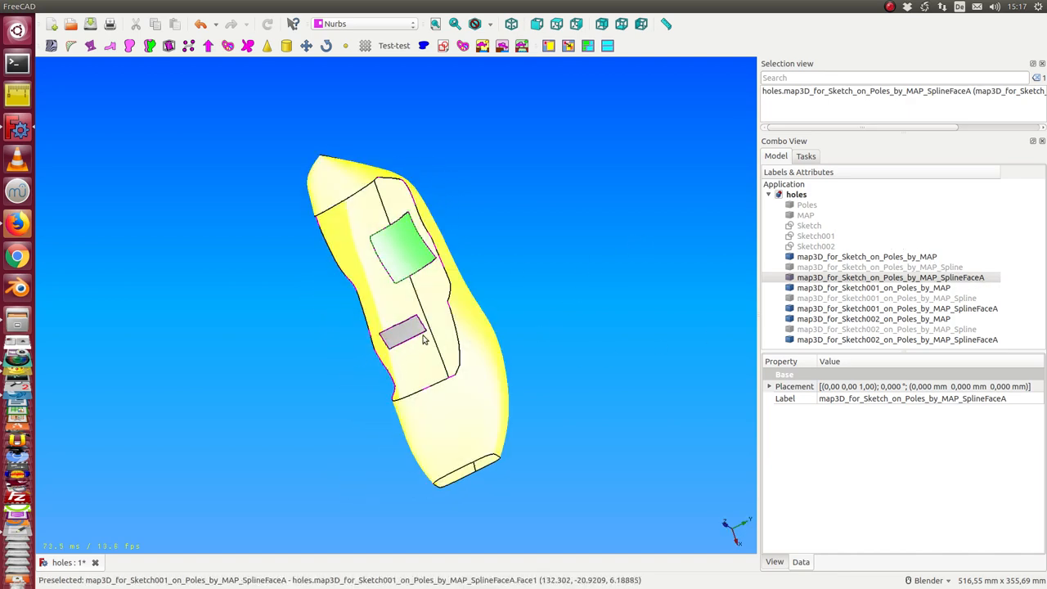
pyautogui.moveTo(614, 393); pyautogui.dragTo(626, 308, button='middle')
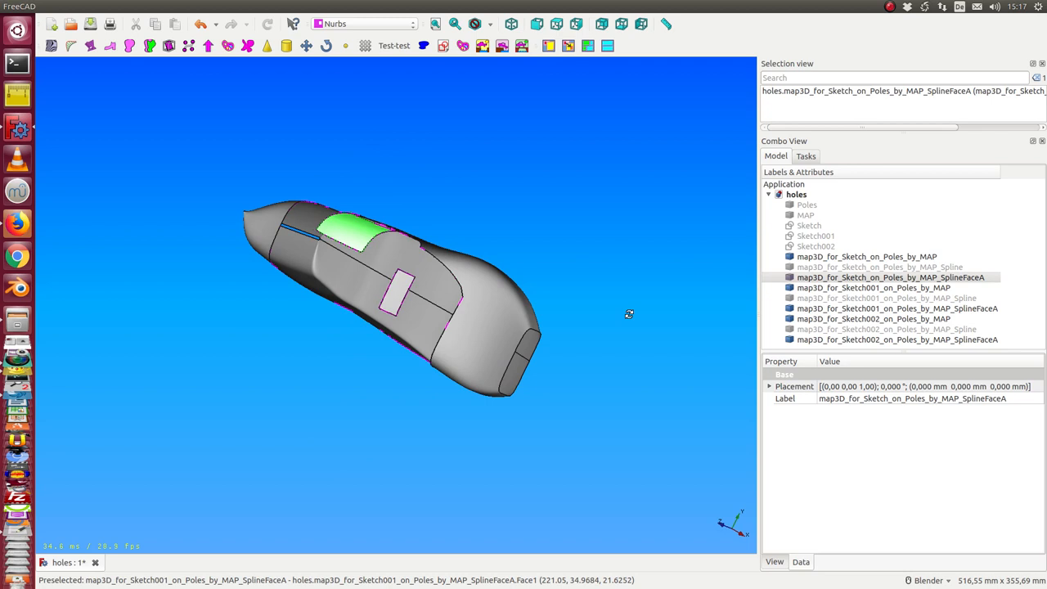
pyautogui.click(953, 278)
pyautogui.press('space')
pyautogui.click(963, 310)
pyautogui.press('space')
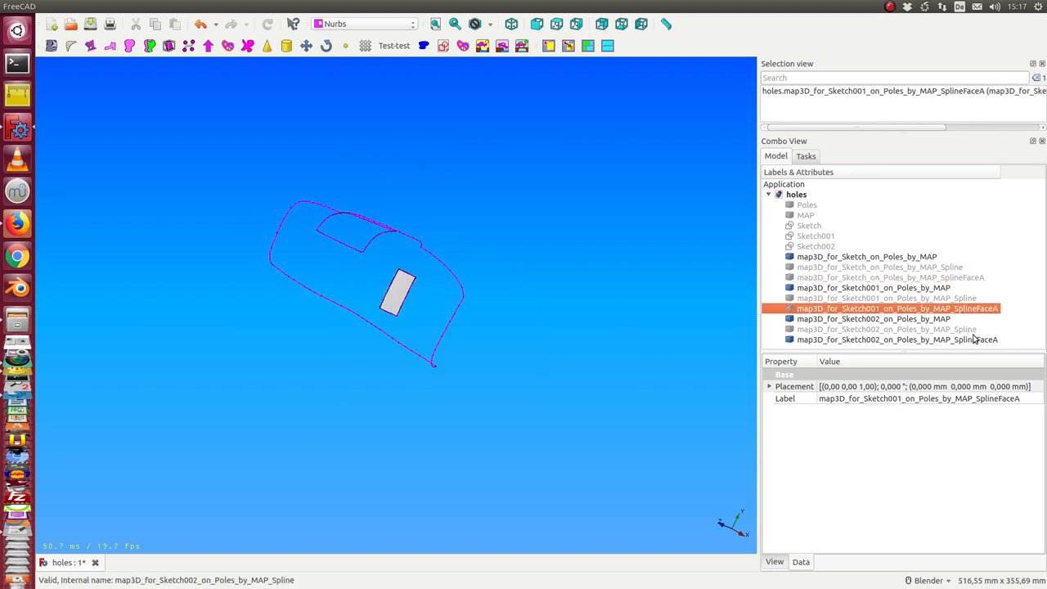
pyautogui.click(977, 340)
pyautogui.press('space')
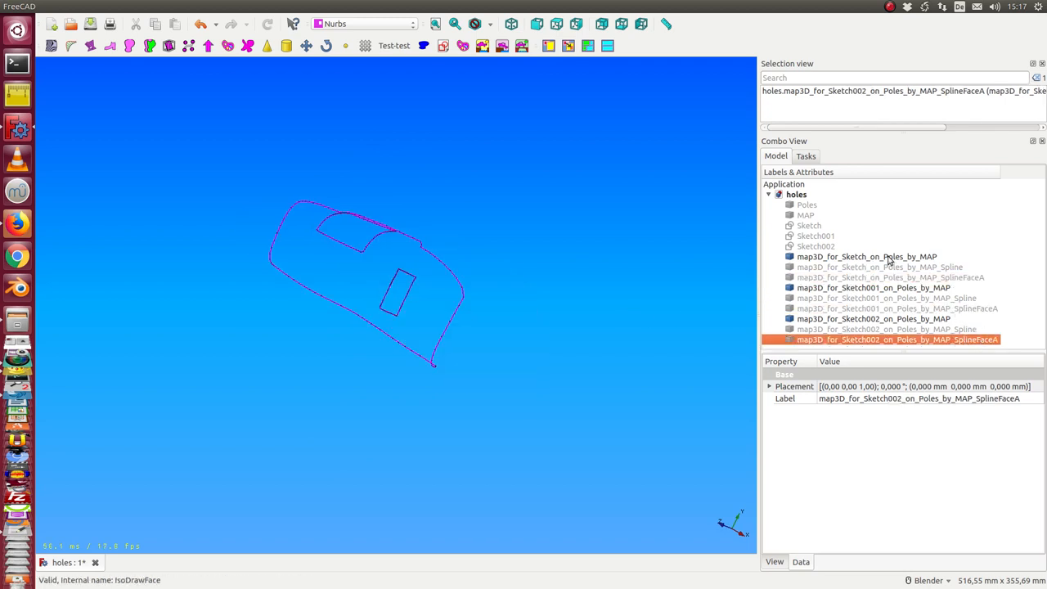
# - Inspect the three mapped sketch wires and show the full Poles shoe surface beneath them
pyautogui.click(896, 258)
pyautogui.click(906, 289)
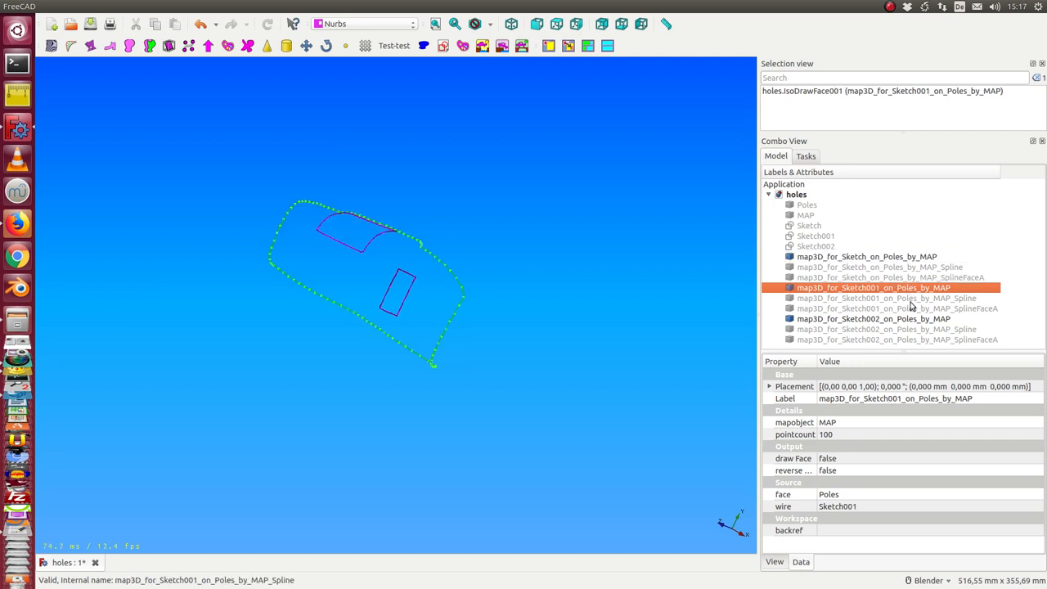
pyautogui.click(915, 320)
pyautogui.click(589, 267)
pyautogui.moveTo(588, 267); pyautogui.dragTo(602, 269, button='middle')
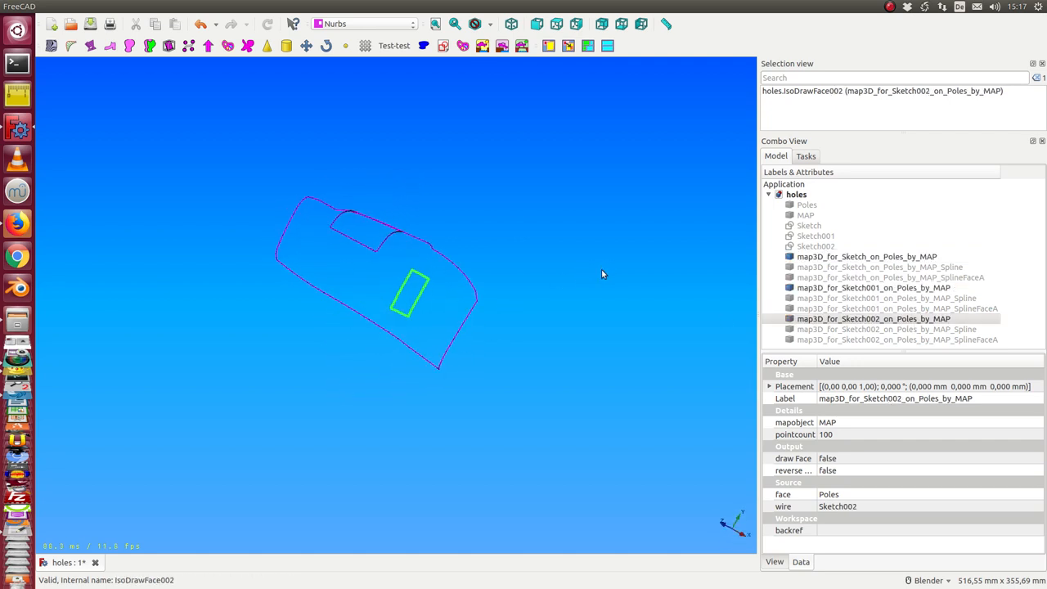
pyautogui.moveTo(202, 337)
pyautogui.mouseDown(button='middle')
pyautogui.moveTo(281, 306)
pyautogui.moveTo(271, 287)
pyautogui.mouseUp(button='middle')
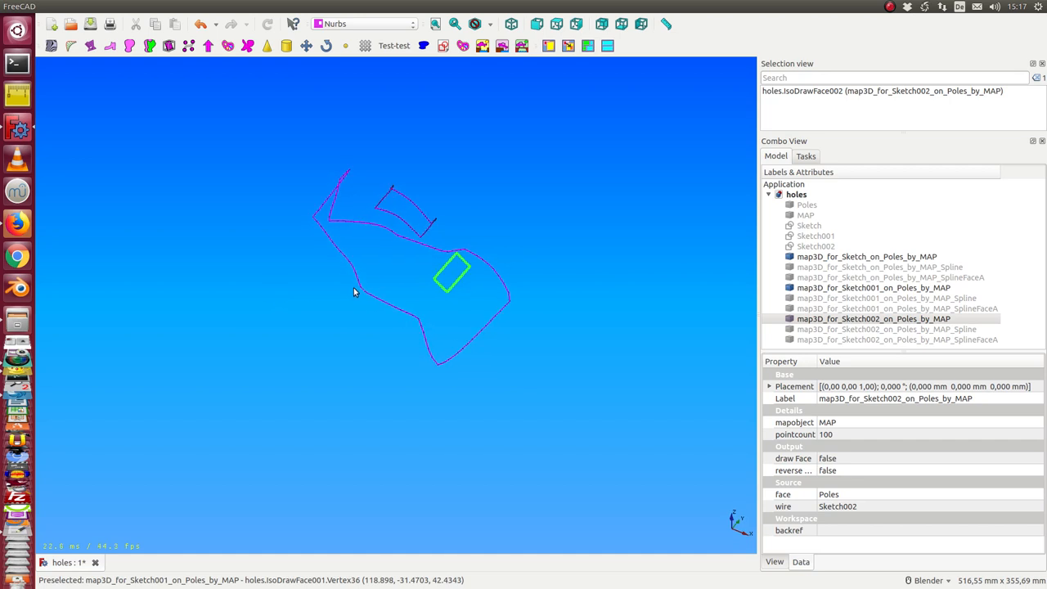
pyautogui.moveTo(638, 241); pyautogui.dragTo(600, 249, button='middle')
pyautogui.scroll(2, 599, 249)
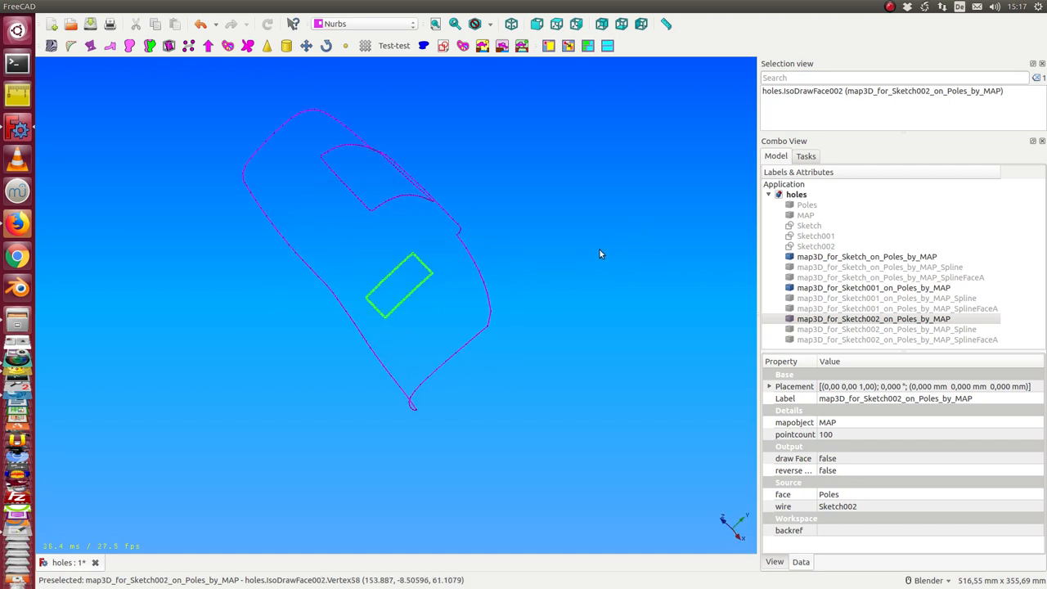
pyautogui.click(805, 205)
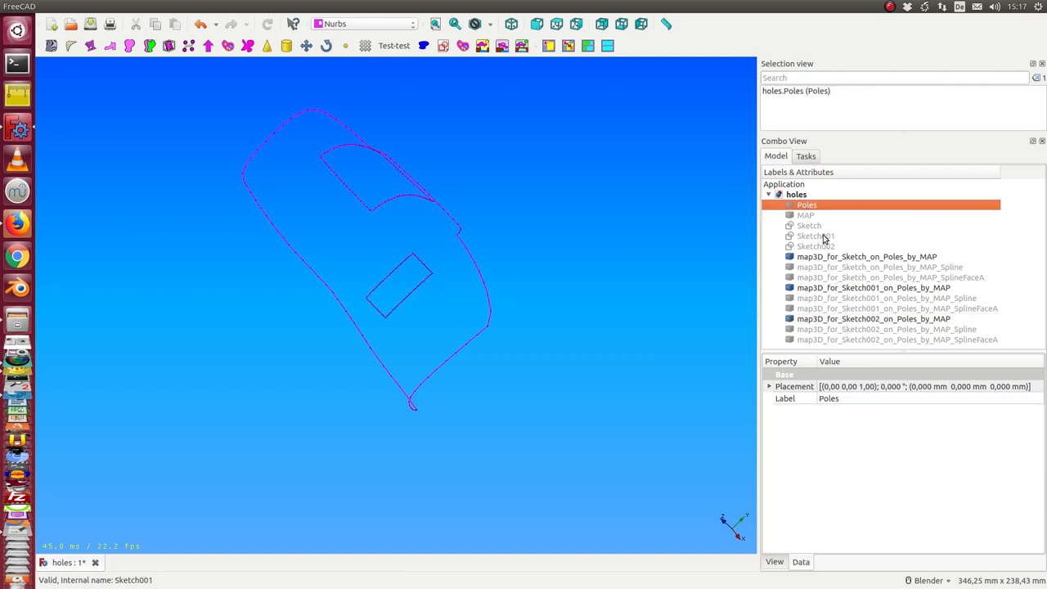
pyautogui.press('space')
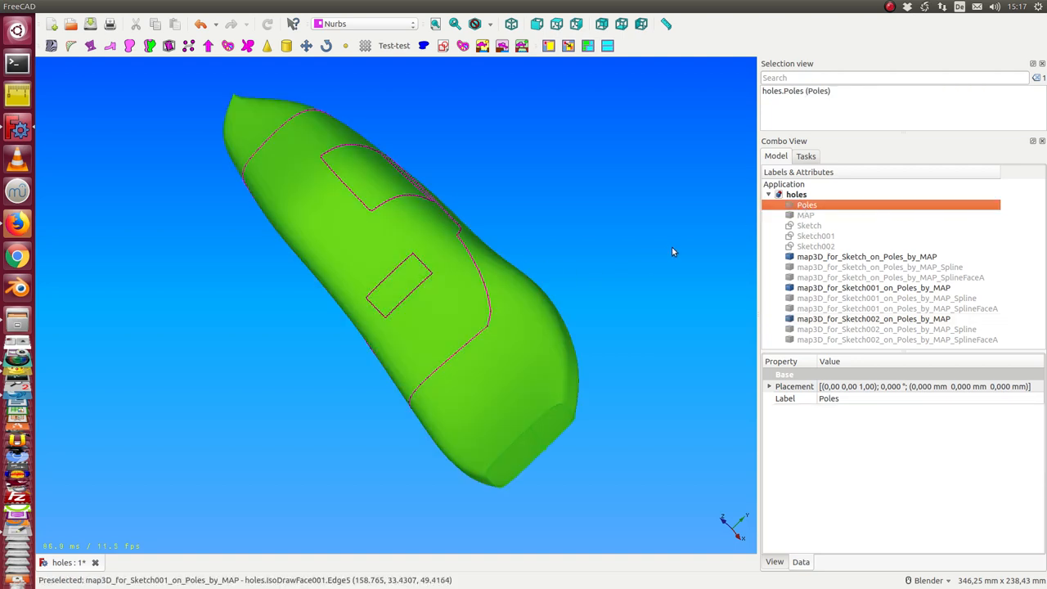
# - Run Curves > Play with holes on Poles and the three map3D wires, producing Shape and Shape001
pyautogui.keyDown('ctrl'); pyautogui.click(866, 256); pyautogui.keyUp('ctrl')
pyautogui.keyDown('ctrl'); pyautogui.click(872, 287); pyautogui.keyUp('ctrl')
pyautogui.keyDown('ctrl'); pyautogui.click(873, 318); pyautogui.keyUp('ctrl')
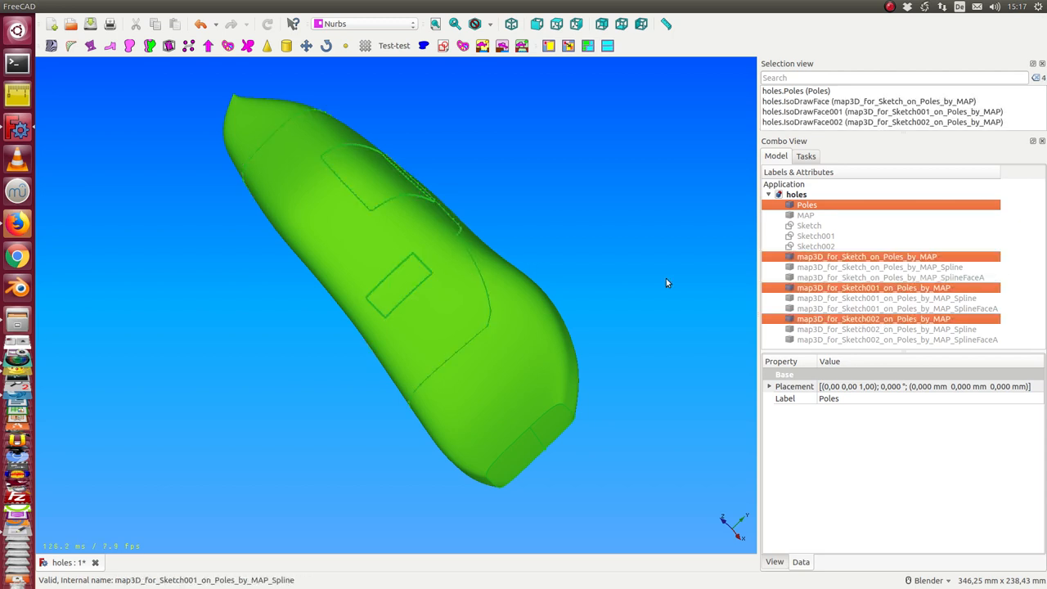
pyautogui.click(666, 278)
pyautogui.moveTo(665, 278); pyautogui.dragTo(491, 246, button='middle')
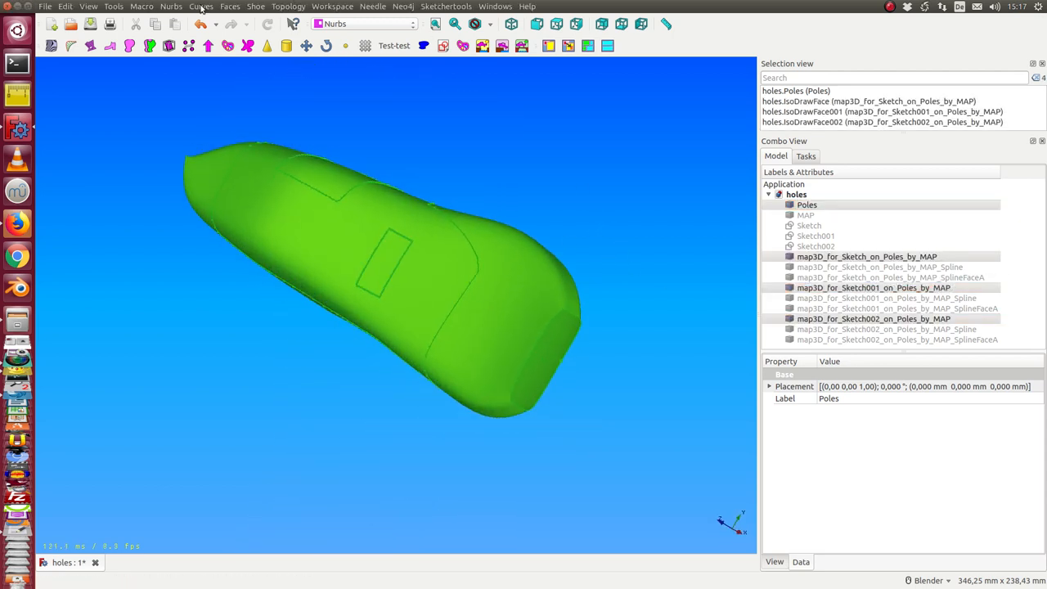
pyautogui.click(201, 6)
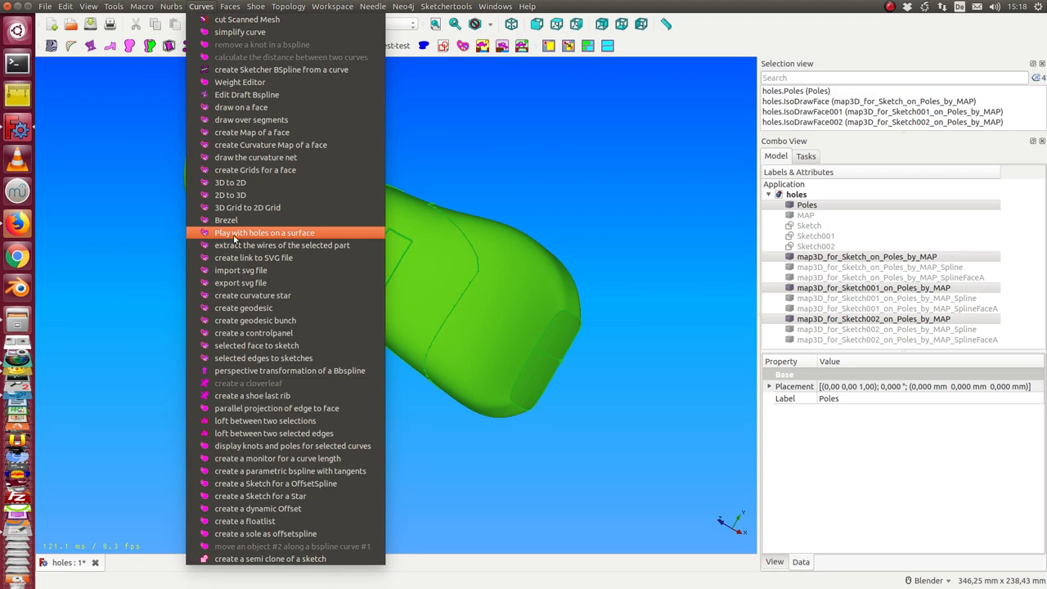
pyautogui.click(235, 234)
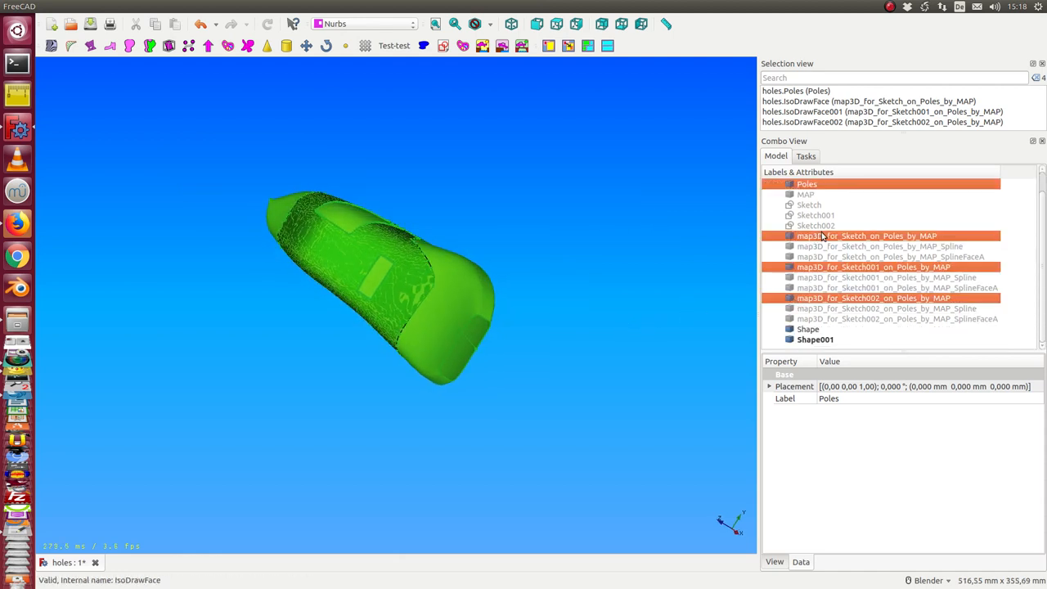
# - Hide the full surface and delete the Shape001 result from the document
pyautogui.press('space')
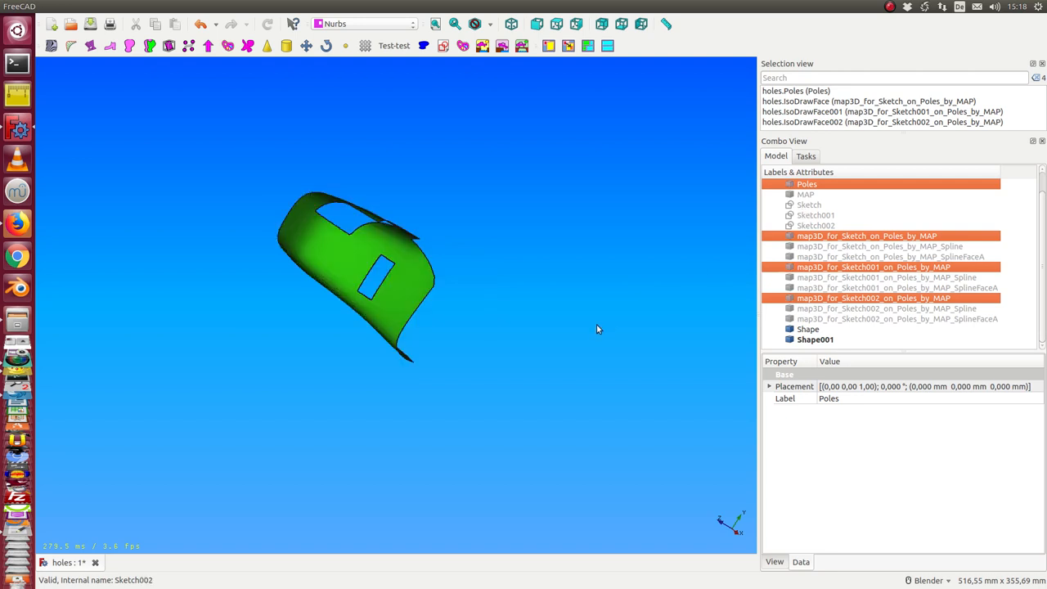
pyautogui.moveTo(344, 229); pyautogui.dragTo(409, 269, button='middle')
pyautogui.click(808, 329)
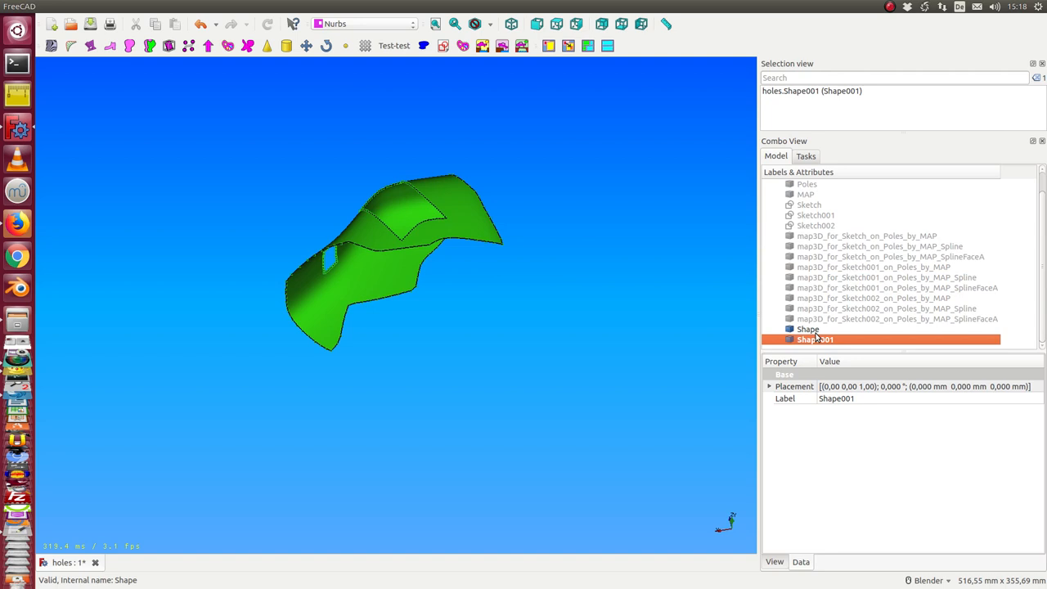
pyautogui.press('Delete')
# - Orbit to inspect Shape, the shoe patch with two rectangular openings, and select it
pyautogui.moveTo(491, 295)
pyautogui.mouseDown(button='middle')
pyautogui.moveTo(532, 325)
pyautogui.moveTo(563, 202)
pyautogui.mouseUp(button='middle')
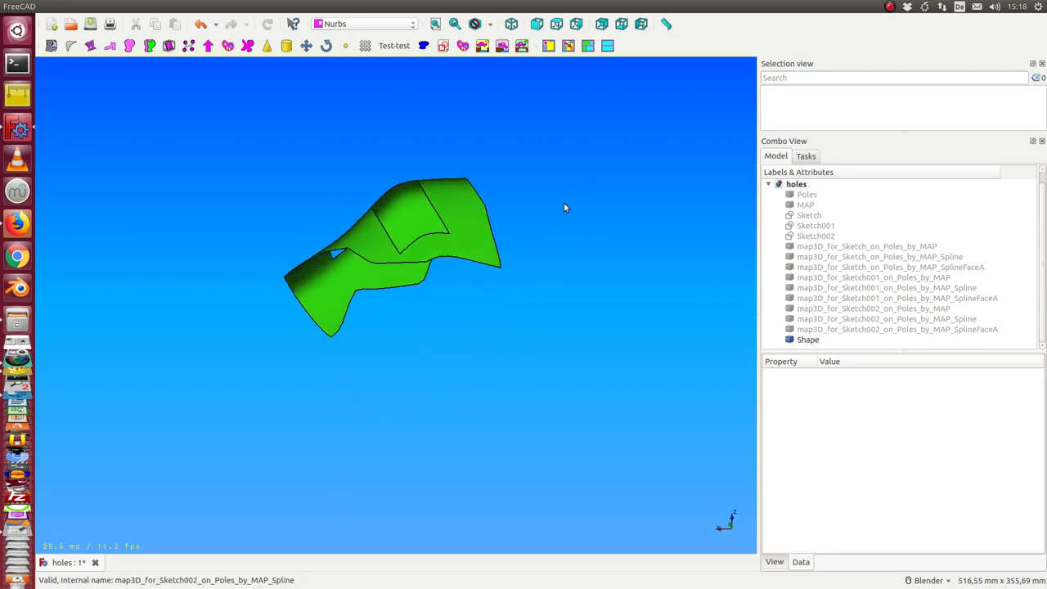
pyautogui.moveTo(204, 245)
pyautogui.mouseDown(button='middle')
pyautogui.moveTo(301, 292)
pyautogui.moveTo(270, 290)
pyautogui.mouseUp(button='middle')
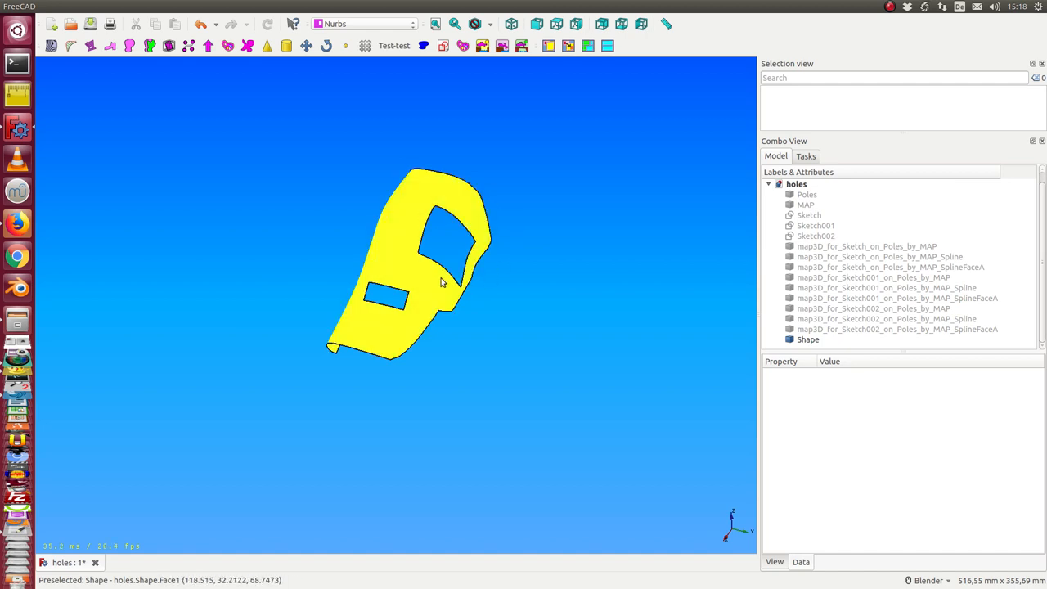
pyautogui.moveTo(498, 157); pyautogui.dragTo(483, 229, button='middle')
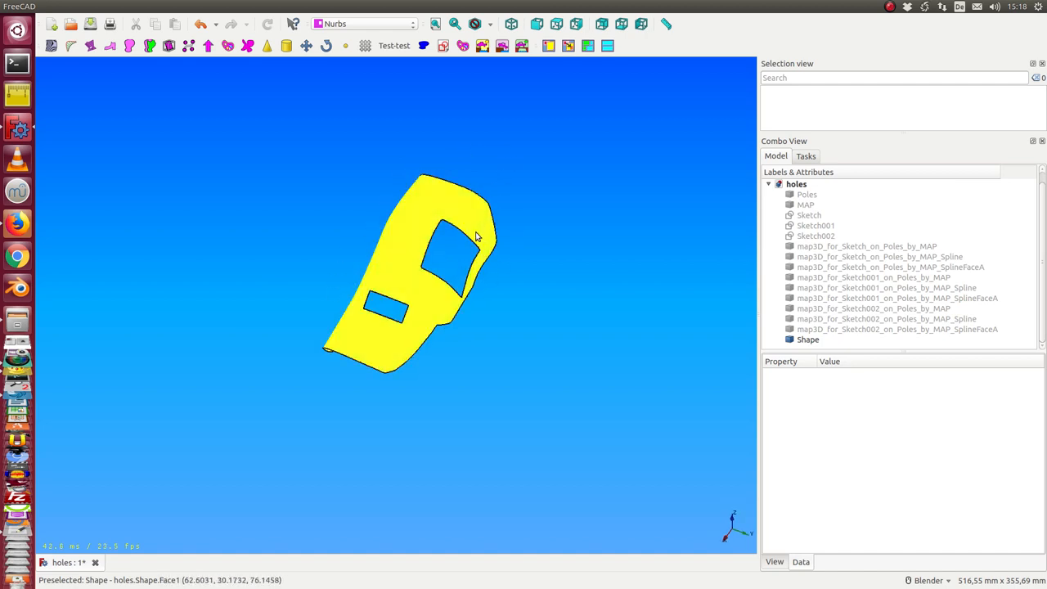
pyautogui.scroll(-2, 695, 335)
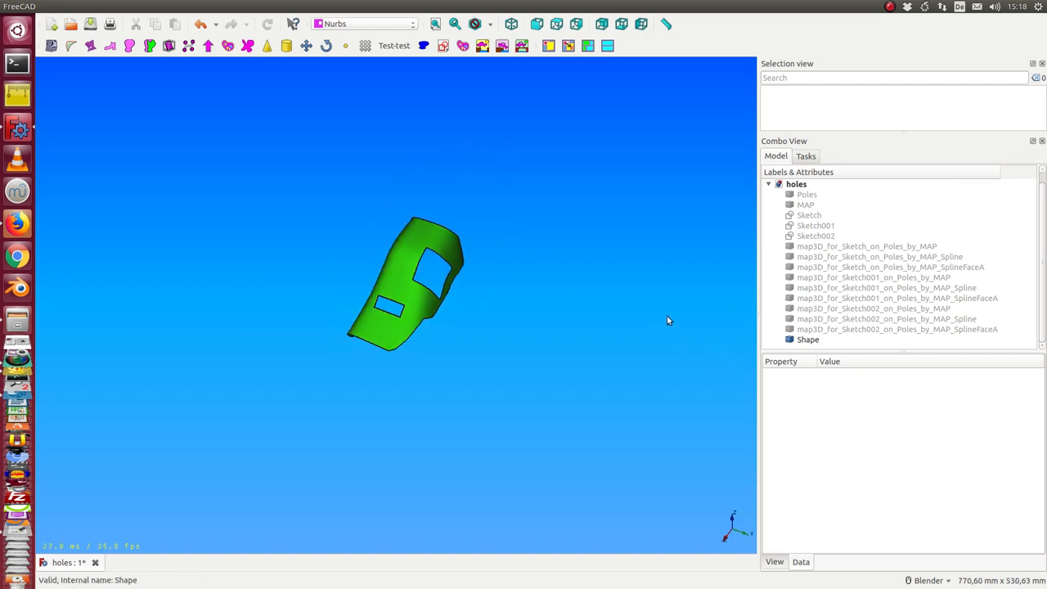
pyautogui.moveTo(666, 316); pyautogui.dragTo(598, 296, button='middle')
pyautogui.scroll(4, 654, 278)
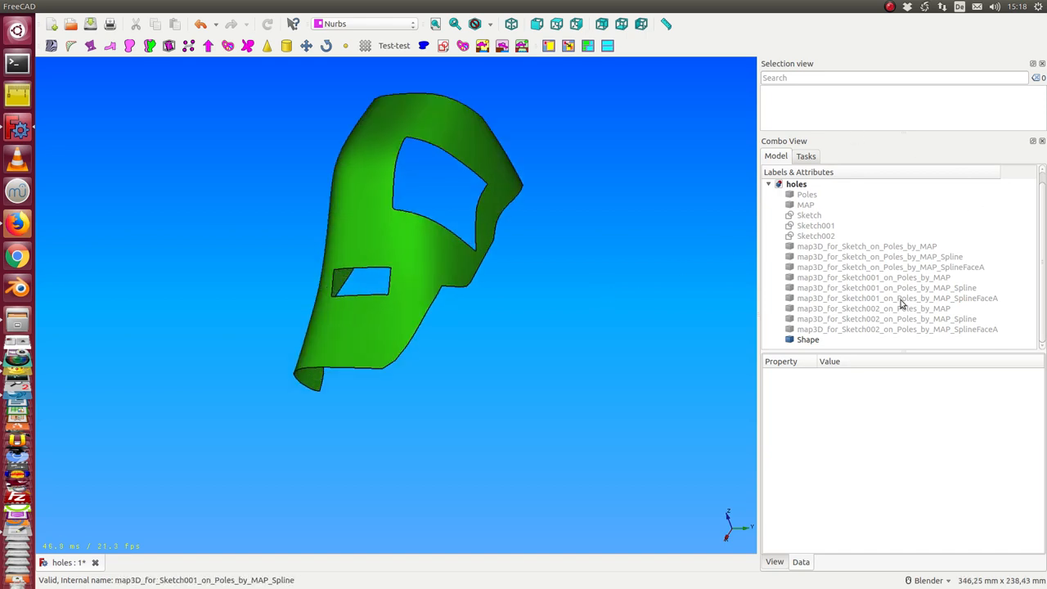
pyautogui.click(808, 339)
pyautogui.moveTo(256, 7)
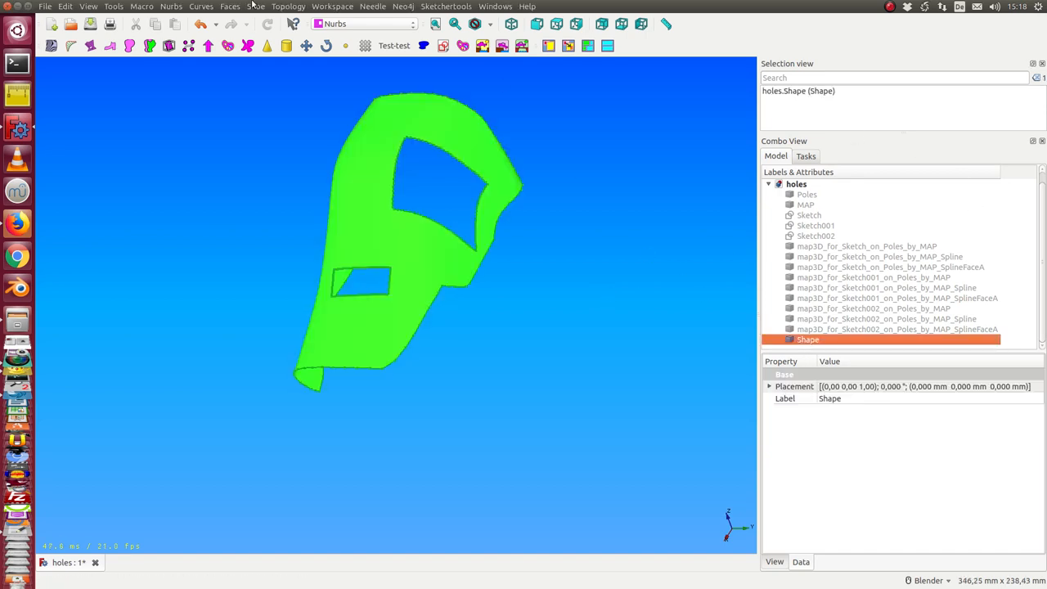
# - Extract the wires of Shape via the Curves menu, then hide Shape leaving only the outlines
pyautogui.click(202, 7)
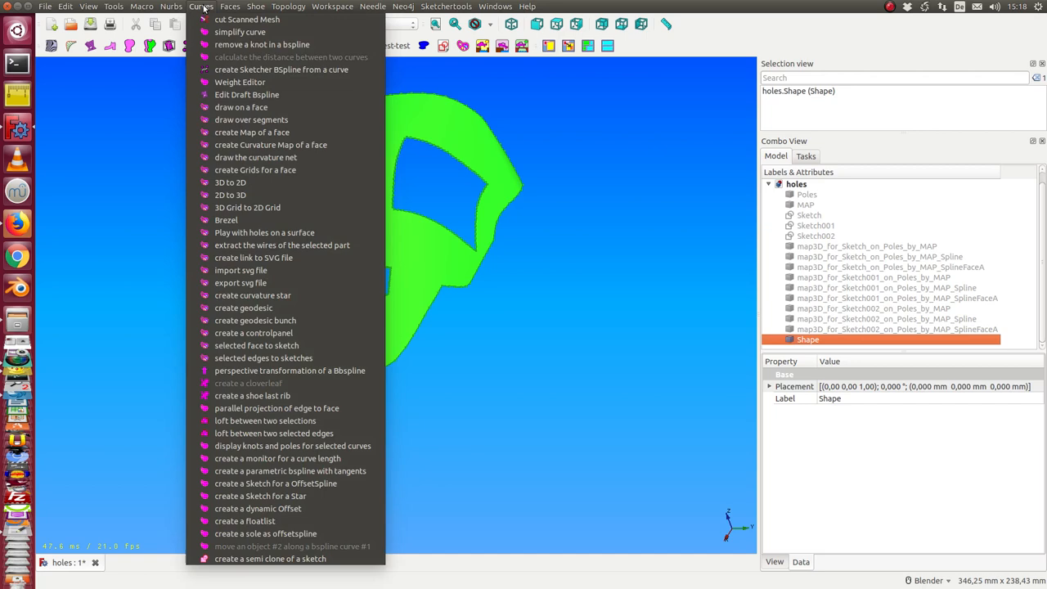
pyautogui.click(252, 245)
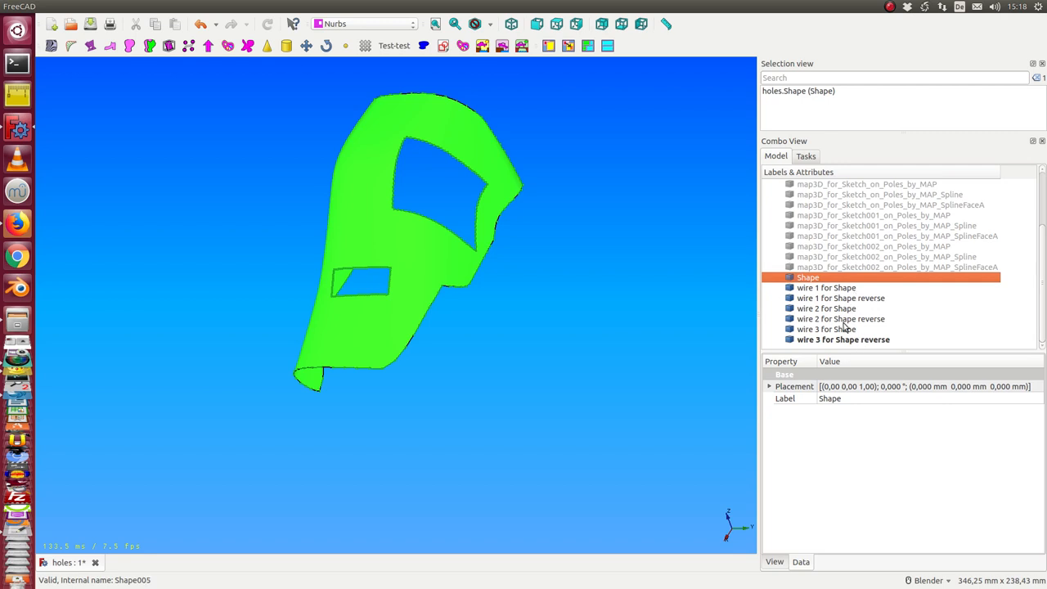
pyautogui.click(540, 244)
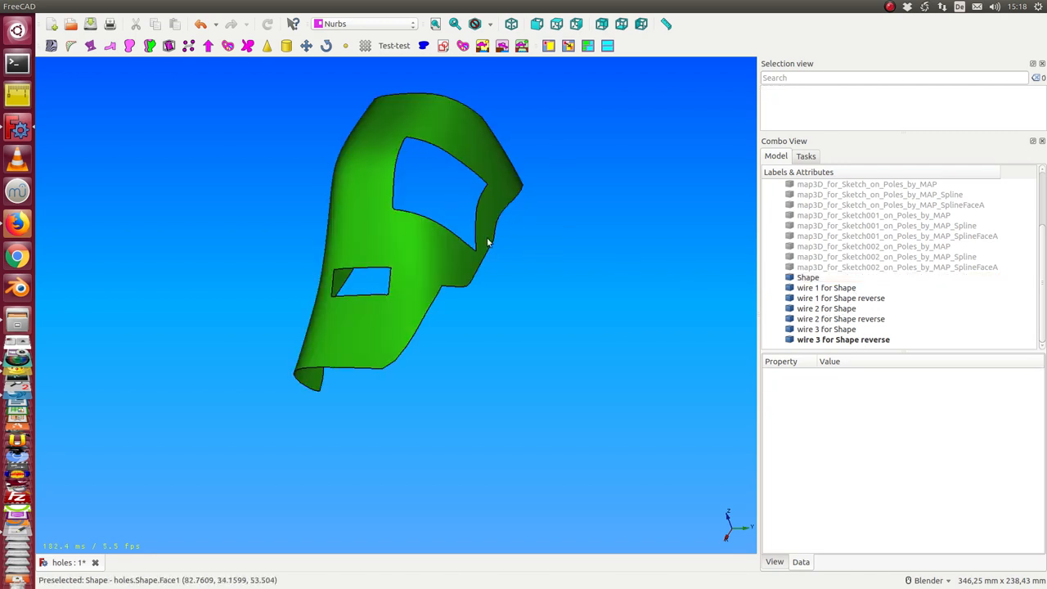
pyautogui.click(808, 277)
pyautogui.press('space')
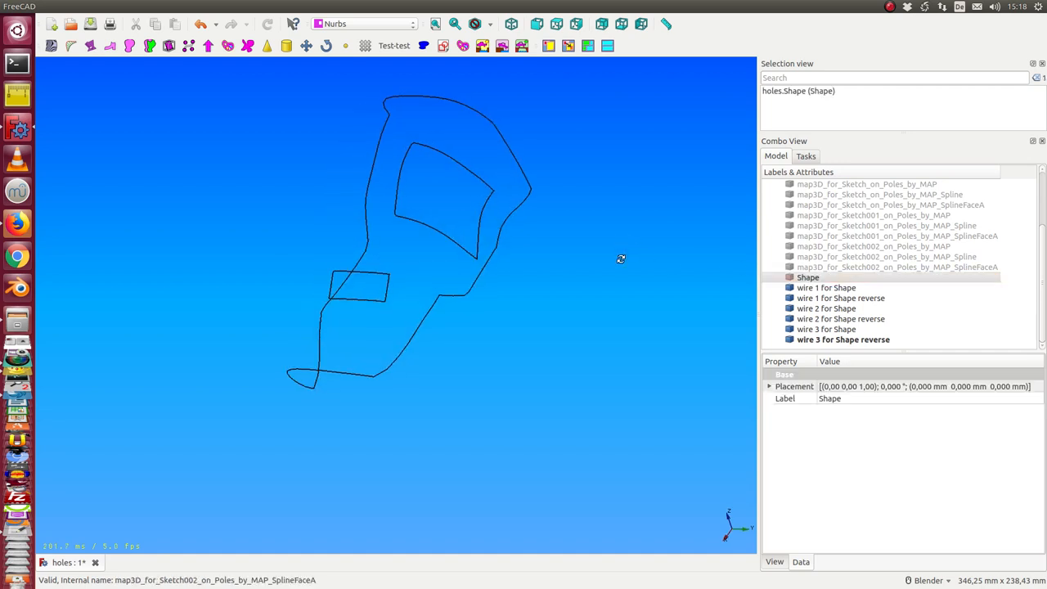
pyautogui.moveTo(654, 253); pyautogui.dragTo(617, 275, button='middle')
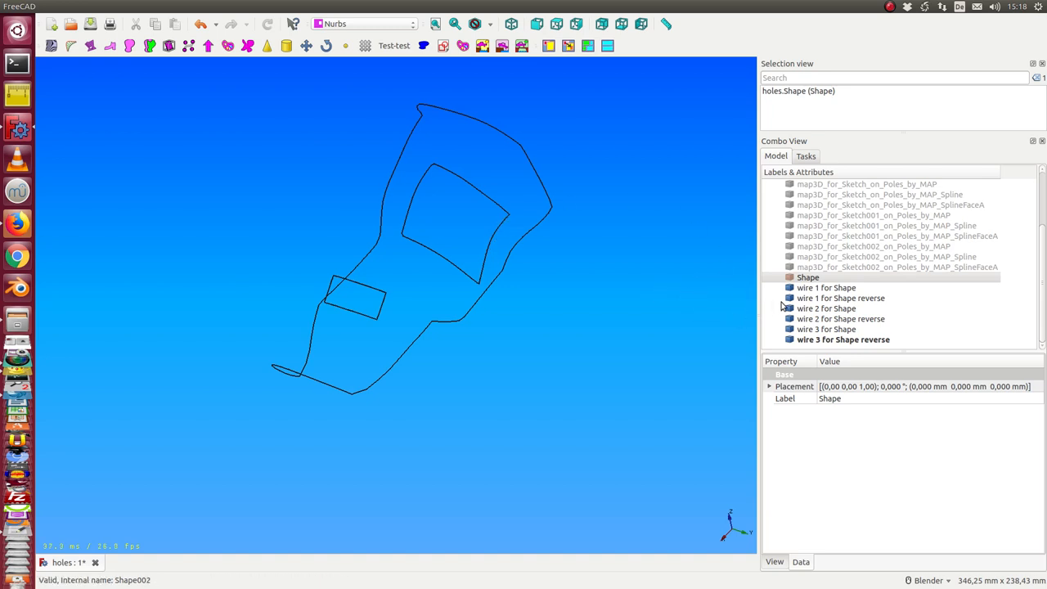
# - Show Shape and run Play with holes on Shape with wire 1 for Shape
pyautogui.click(805, 292)
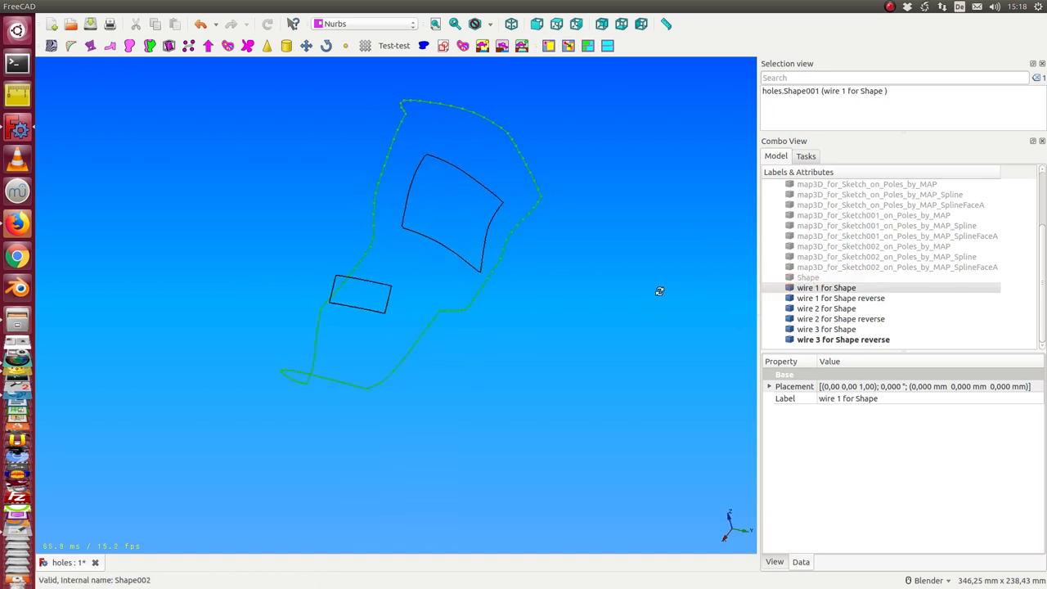
pyautogui.click(807, 278)
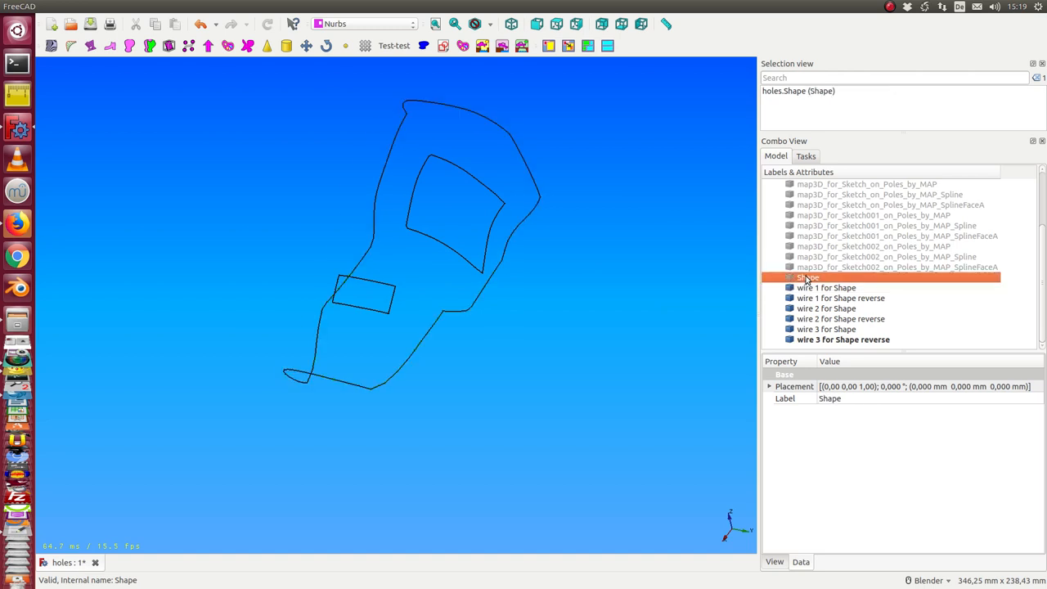
pyautogui.press('space')
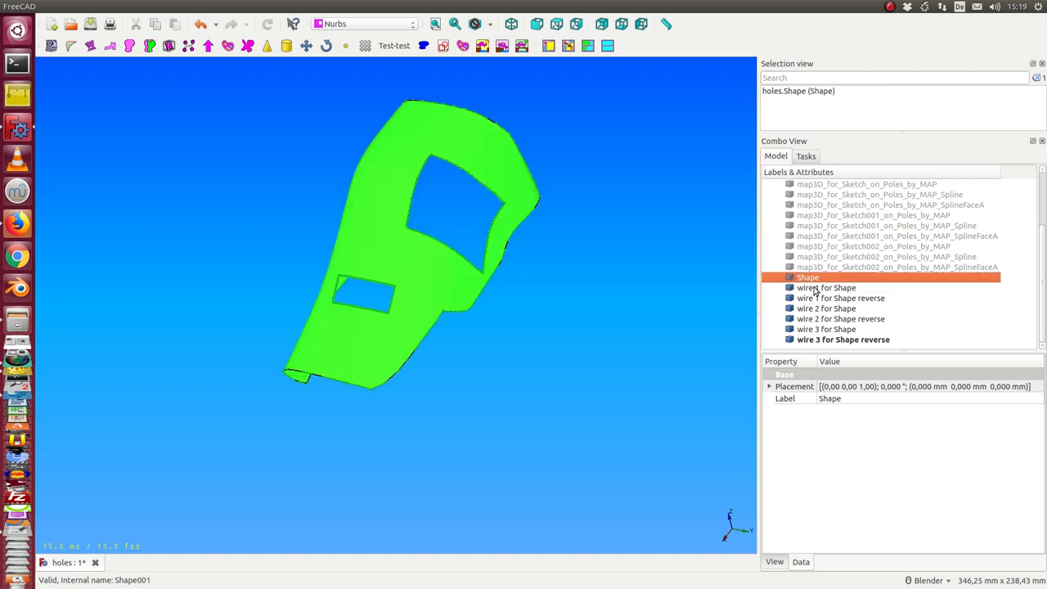
pyautogui.keyDown('ctrl'); pyautogui.click(815, 291); pyautogui.keyUp('ctrl')
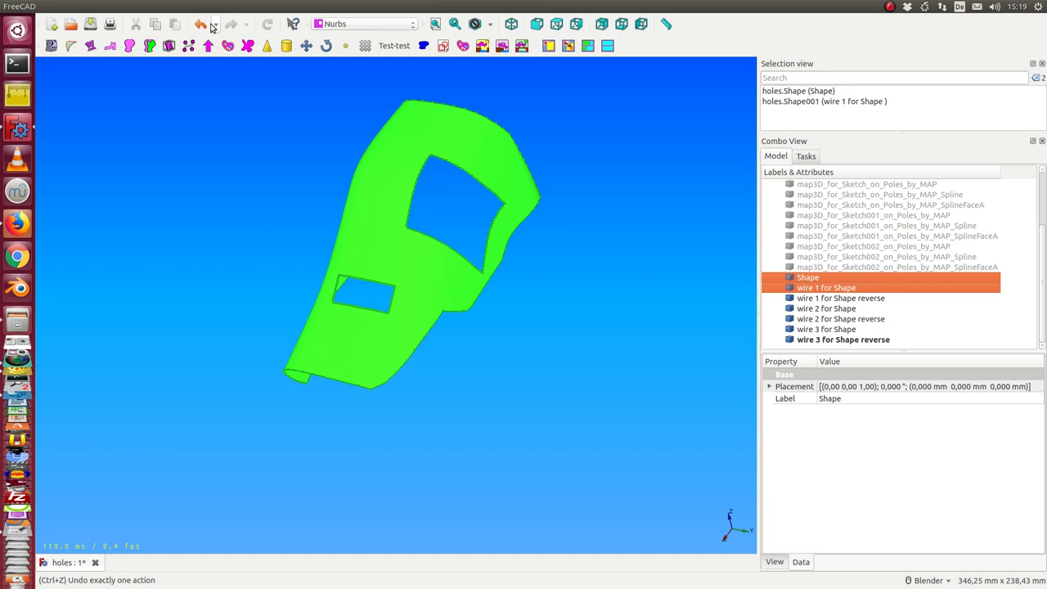
pyautogui.click(202, 7)
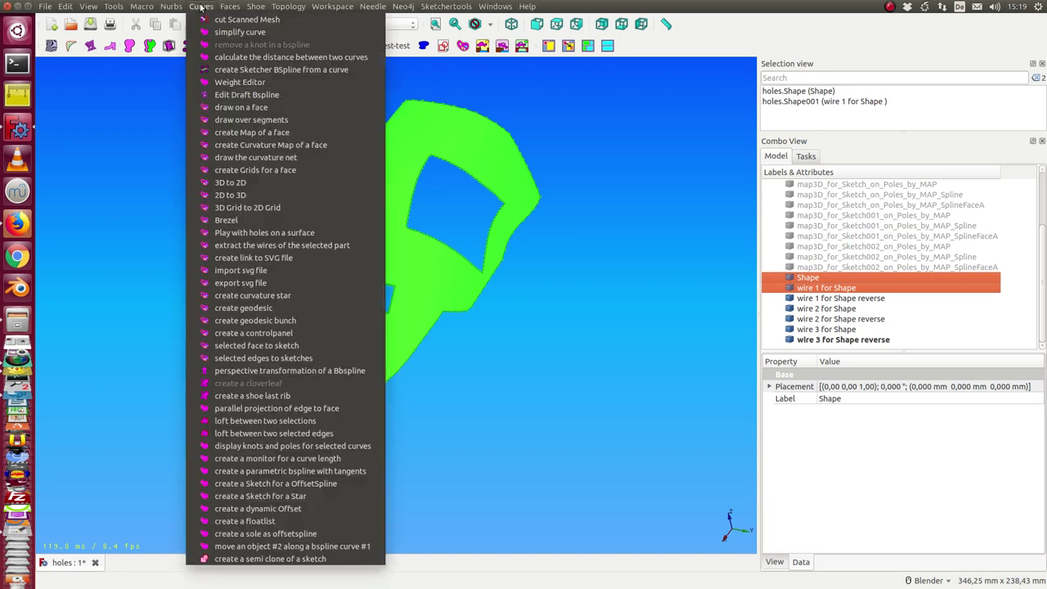
pyautogui.click(248, 234)
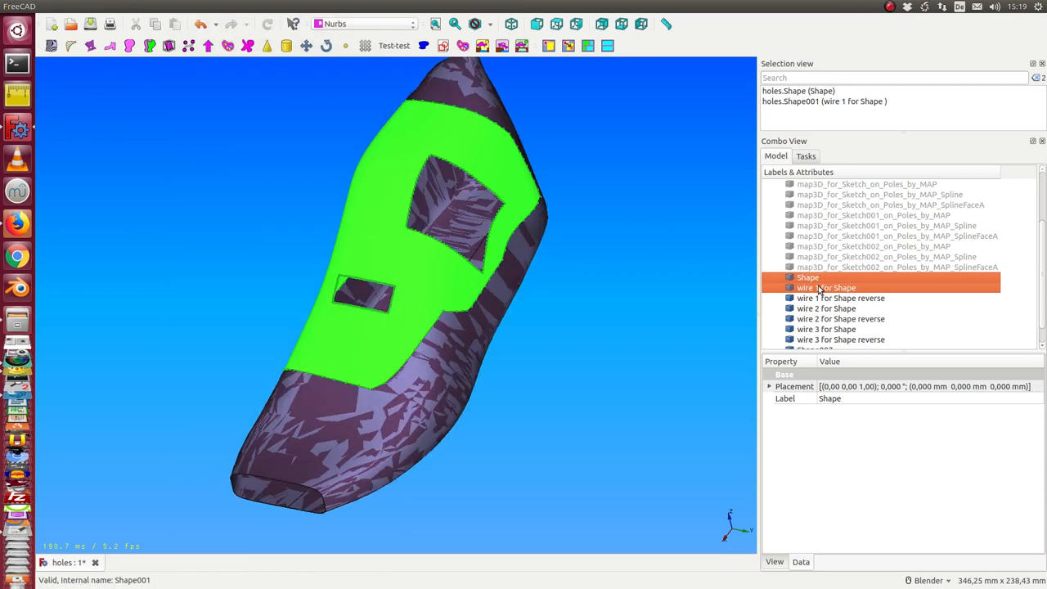
# - Hide the green Shape face again and toggle wire 1 for Shape while inspecting the shoe
pyautogui.click(808, 277)
pyautogui.press('space')
pyautogui.moveTo(573, 229)
pyautogui.mouseDown(button='middle')
pyautogui.moveTo(620, 300)
pyautogui.moveTo(717, 293)
pyautogui.mouseUp(button='middle')
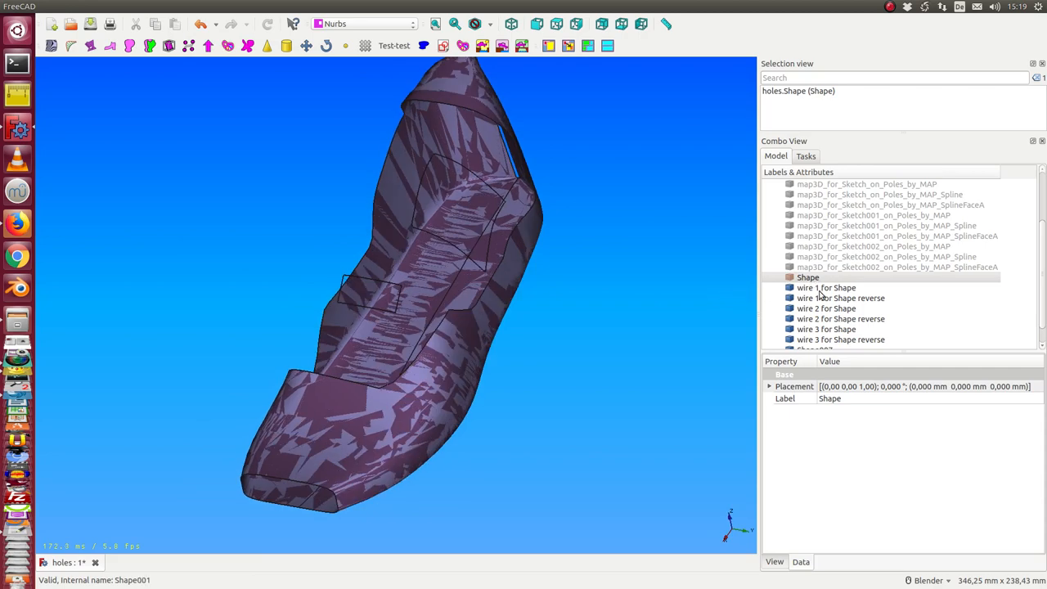
pyautogui.click(826, 287)
pyautogui.press('space')
pyautogui.moveTo(507, 237)
pyautogui.mouseDown(button='middle')
pyautogui.moveTo(570, 236)
pyautogui.moveTo(516, 377)
pyautogui.moveTo(229, 381)
pyautogui.moveTo(261, 427)
pyautogui.moveTo(745, 314)
pyautogui.moveTo(761, 319)
pyautogui.mouseUp(button='middle')
# - Run Play with holes on Shape with wire 1 for Shape reverse, creating Shape007 to Shape010
pyautogui.click(809, 279)
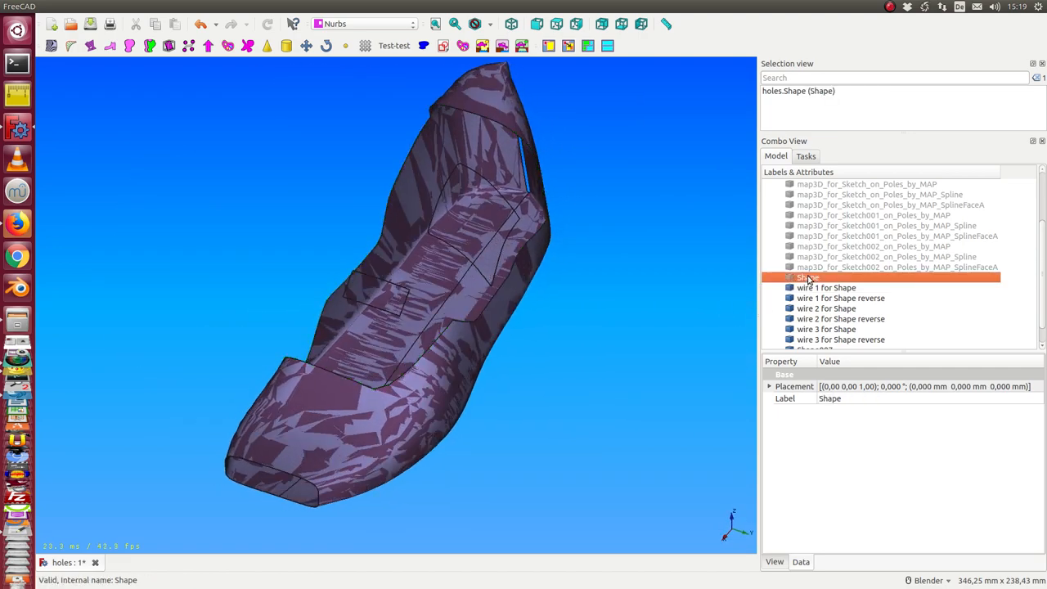
pyautogui.keyDown('ctrl'); pyautogui.click(840, 299); pyautogui.keyUp('ctrl')
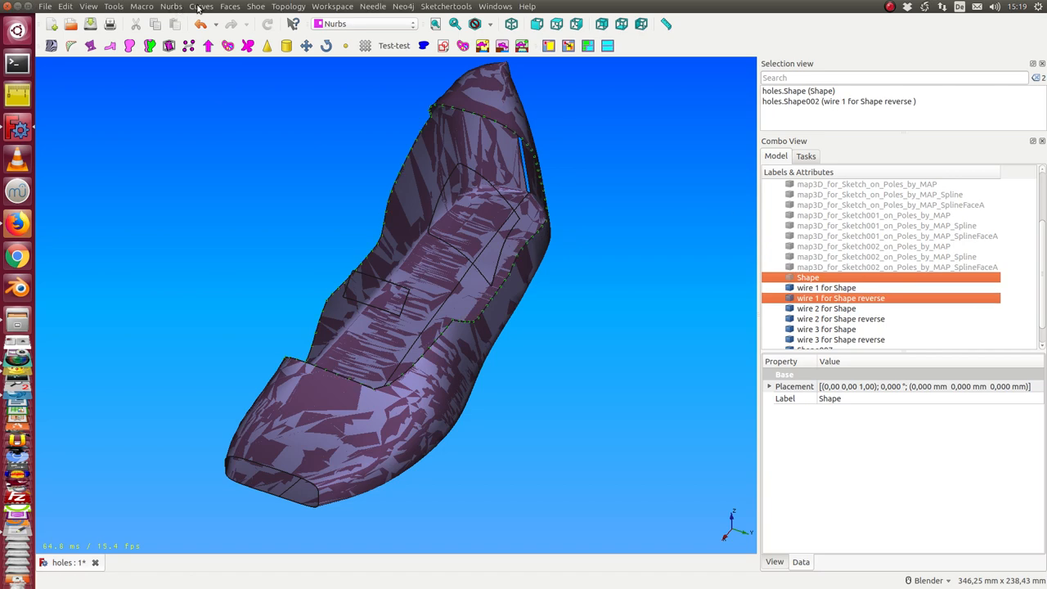
pyautogui.click(200, 6)
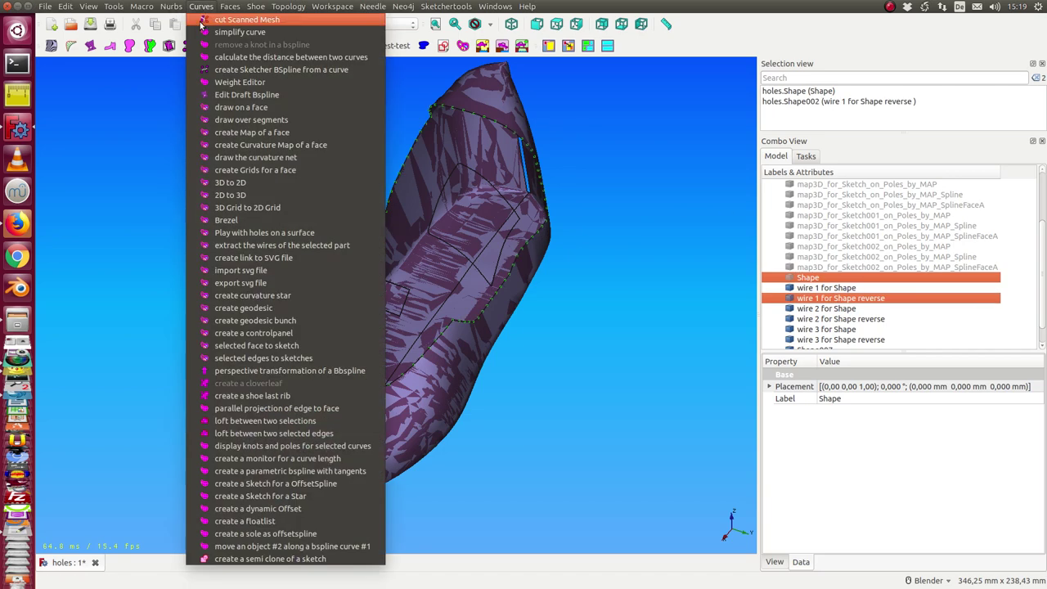
pyautogui.click(274, 235)
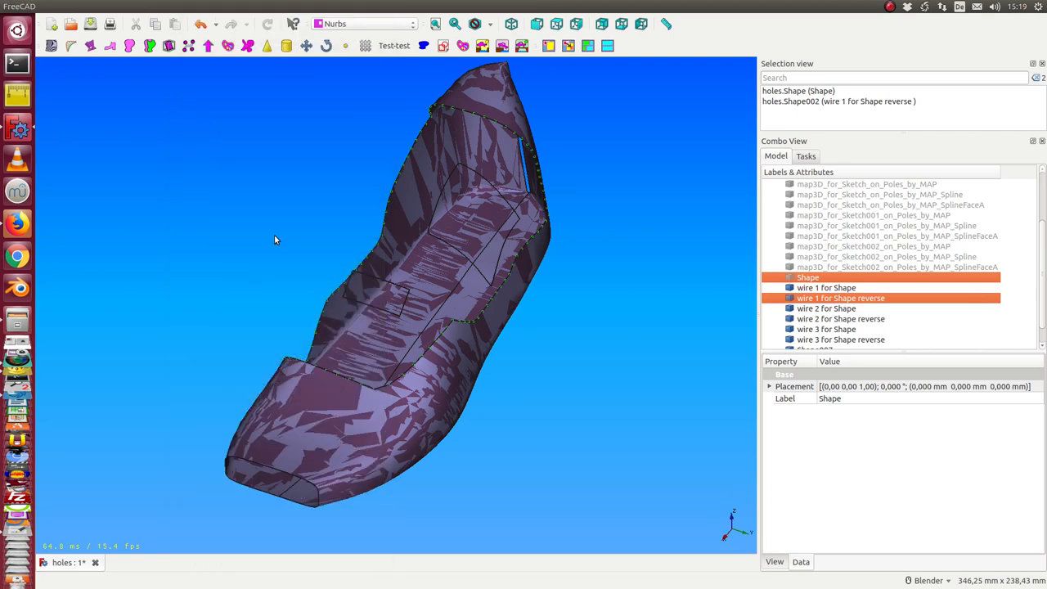
pyautogui.moveTo(624, 347); pyautogui.dragTo(523, 339, button='middle')
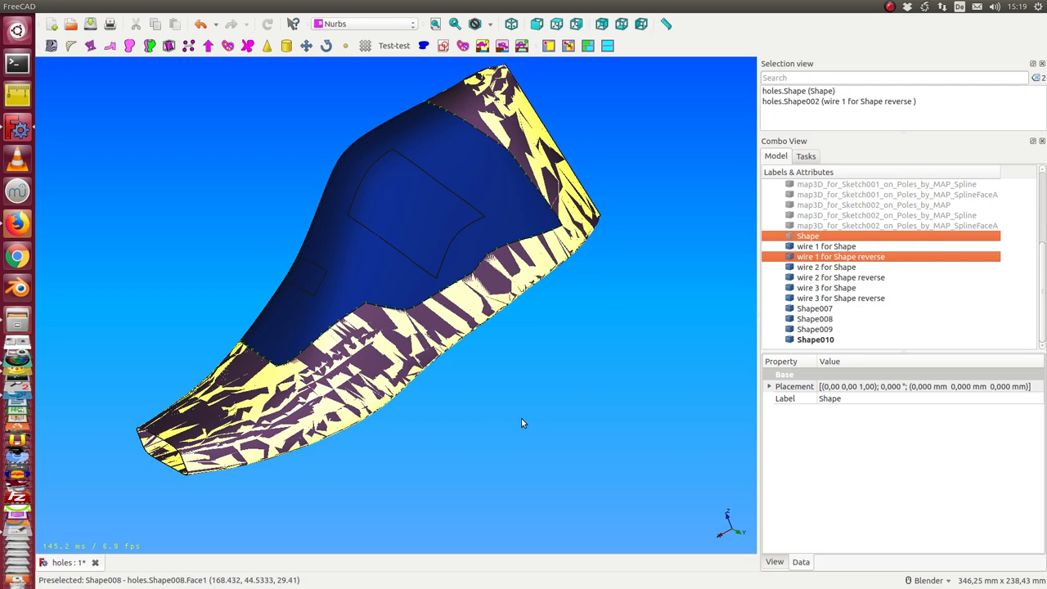
pyautogui.click(799, 310)
# - Hide Shape007 and Shape008, then toggle Shape009 and Shape010 to compare them
pyautogui.keyDown('ctrl'); pyautogui.click(803, 320); pyautogui.keyUp('ctrl')
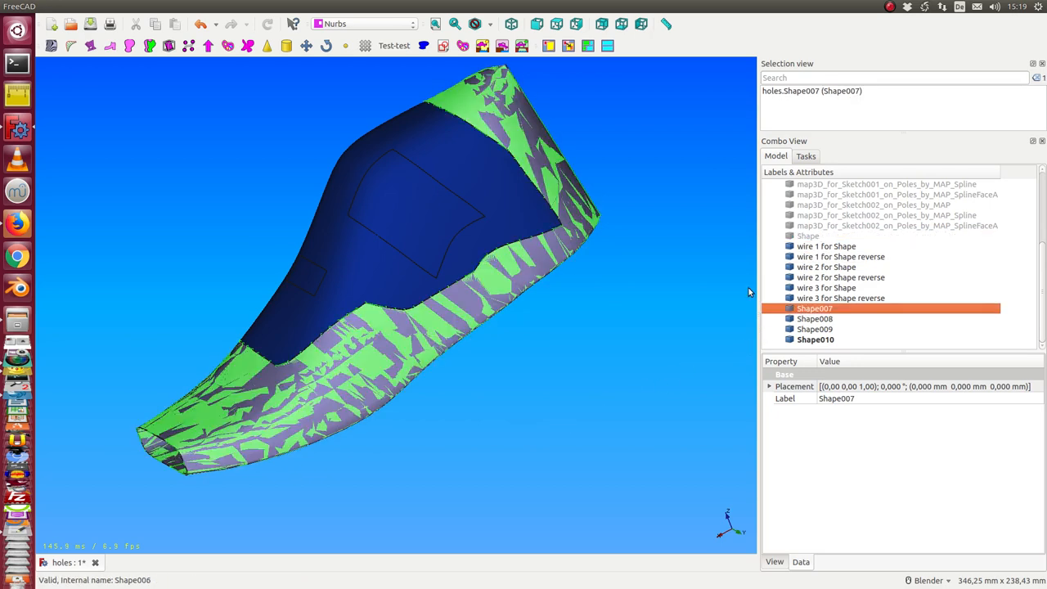
pyautogui.press('space')
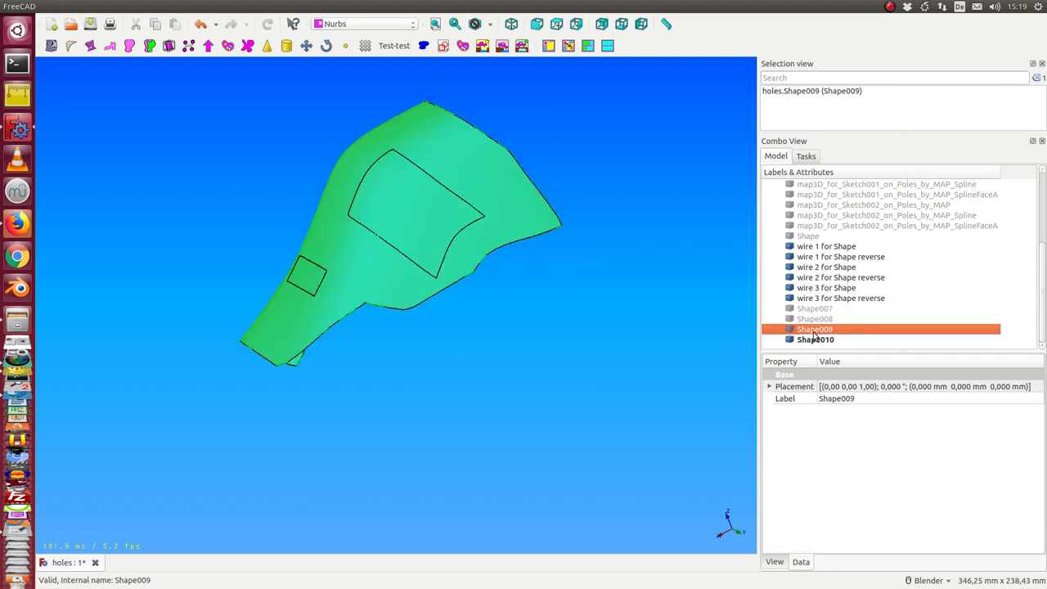
pyautogui.click(815, 329)
pyautogui.keyDown('ctrl'); pyautogui.click(815, 339); pyautogui.keyUp('ctrl')
pyautogui.press('space')
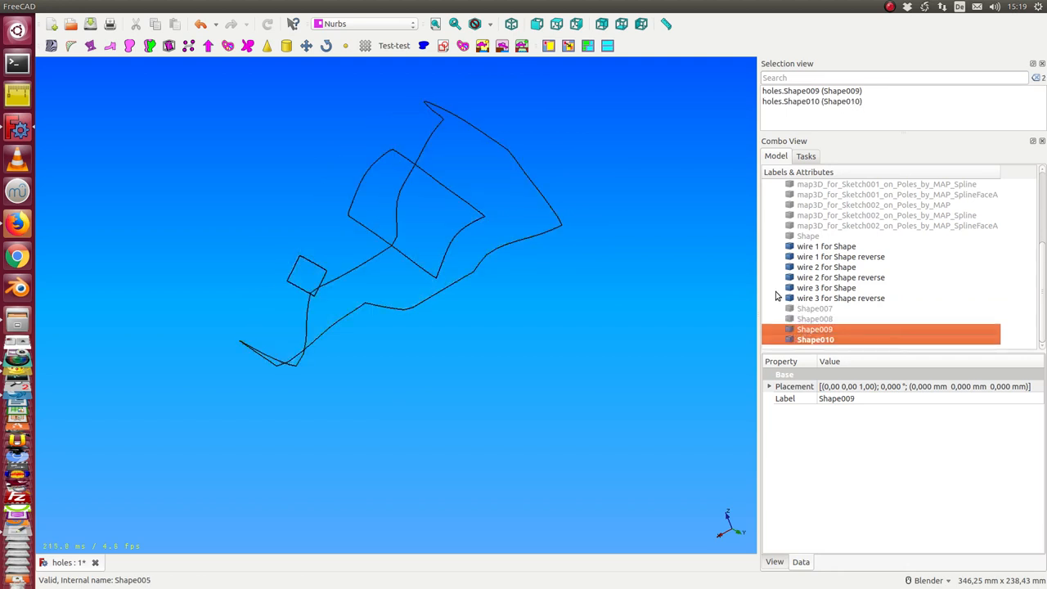
pyautogui.press('space')
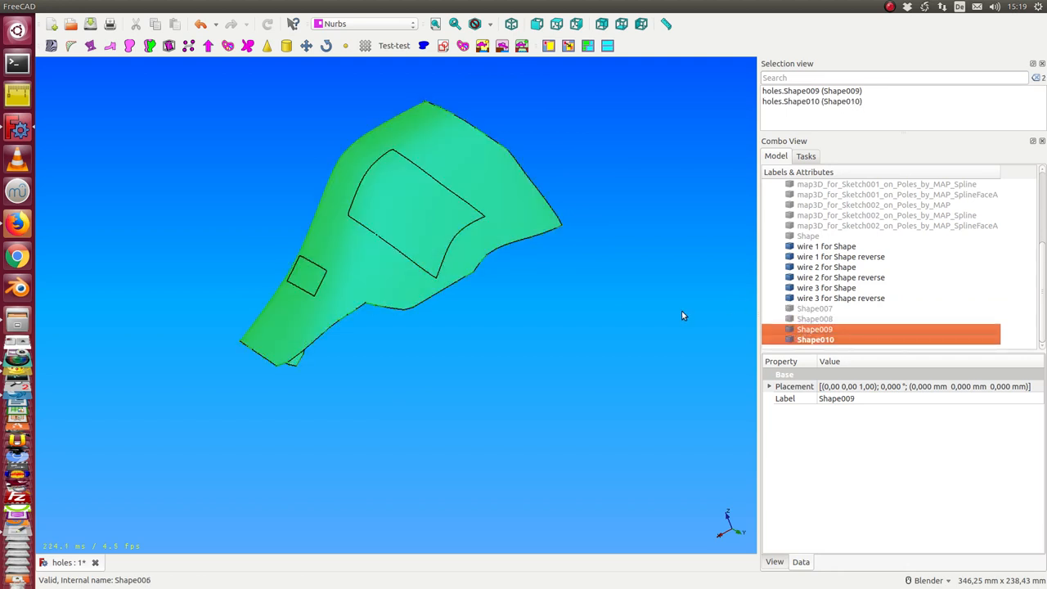
# - Hide Shape and the remaining generated results so only the wire outlines show
pyautogui.click(732, 339)
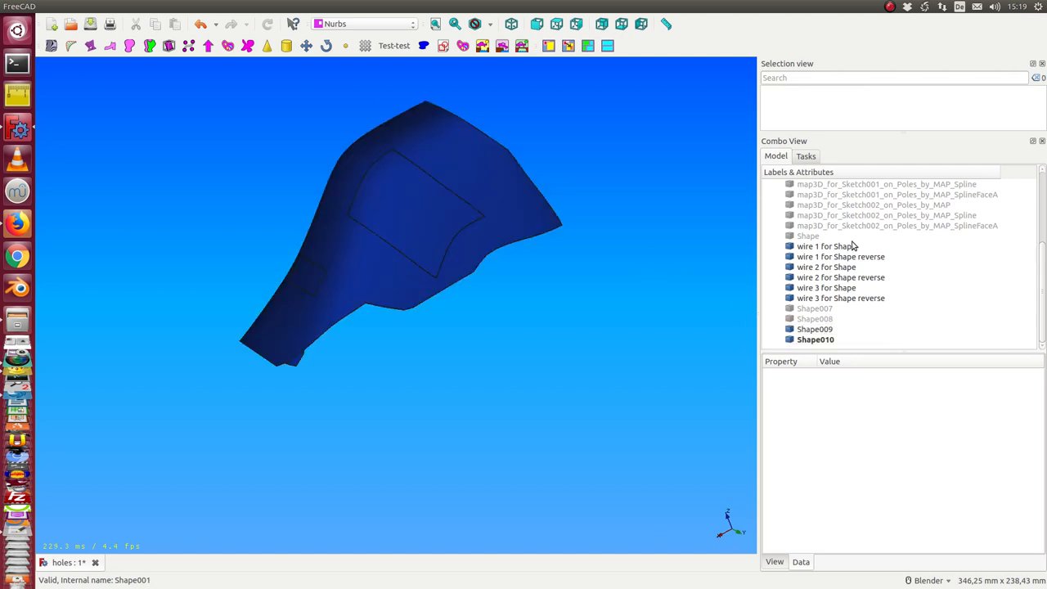
pyautogui.click(806, 237)
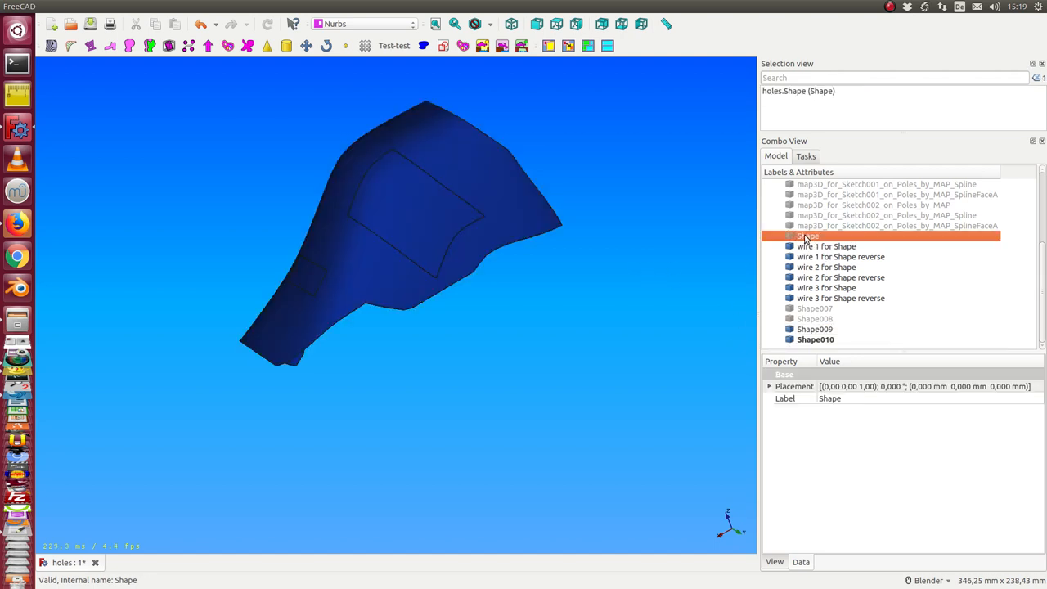
pyautogui.press('space')
pyautogui.click(816, 339)
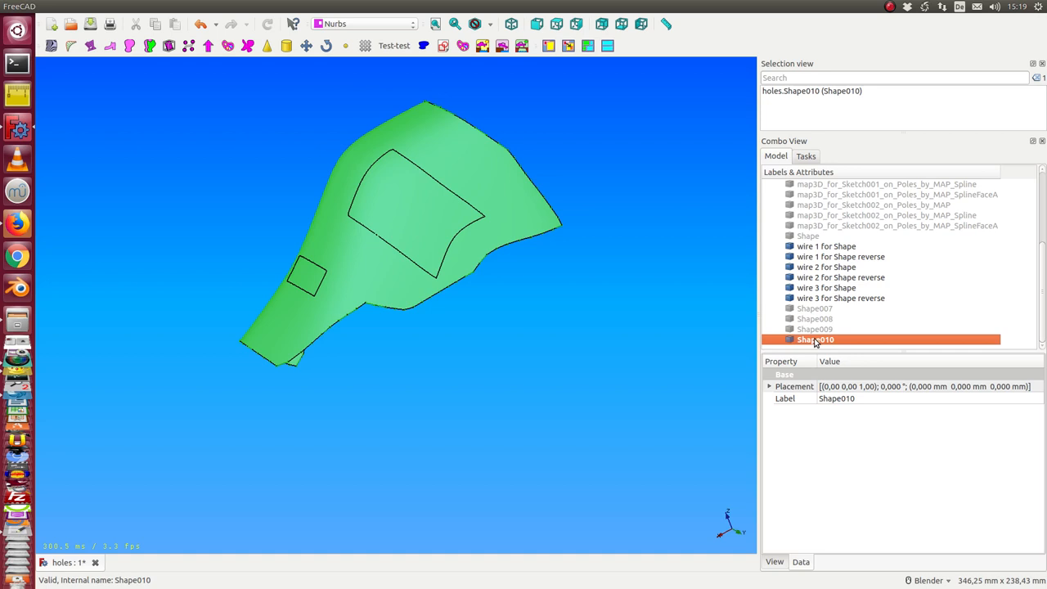
pyautogui.press('space')
pyautogui.click(811, 238)
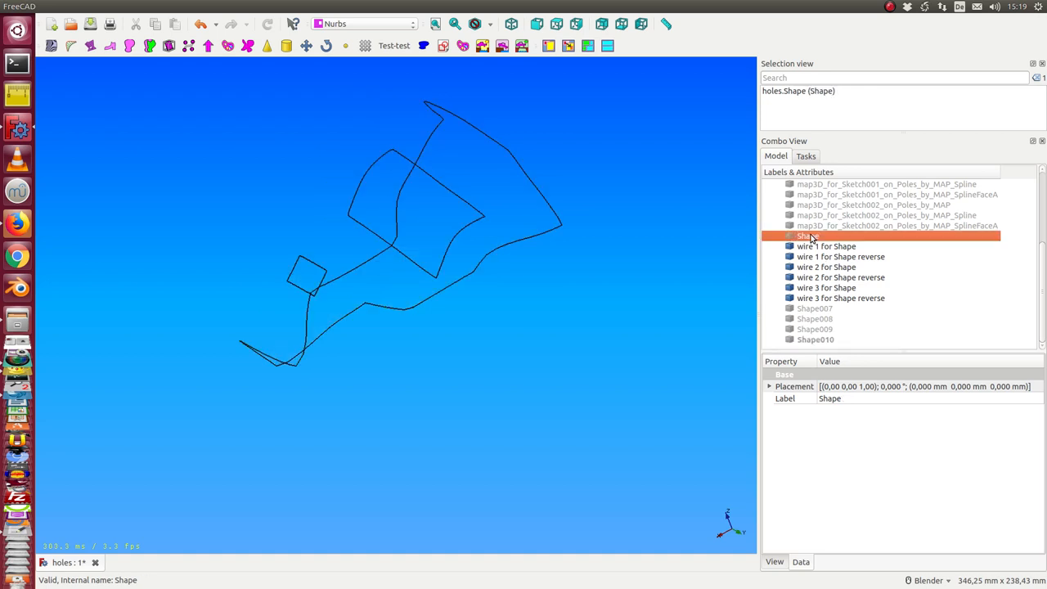
# - Run Play with holes on Shape with reversed wire 1, wire 2 and wire 3, creating results to Shape016
pyautogui.keyDown('ctrl'); pyautogui.click(855, 260); pyautogui.keyUp('ctrl')
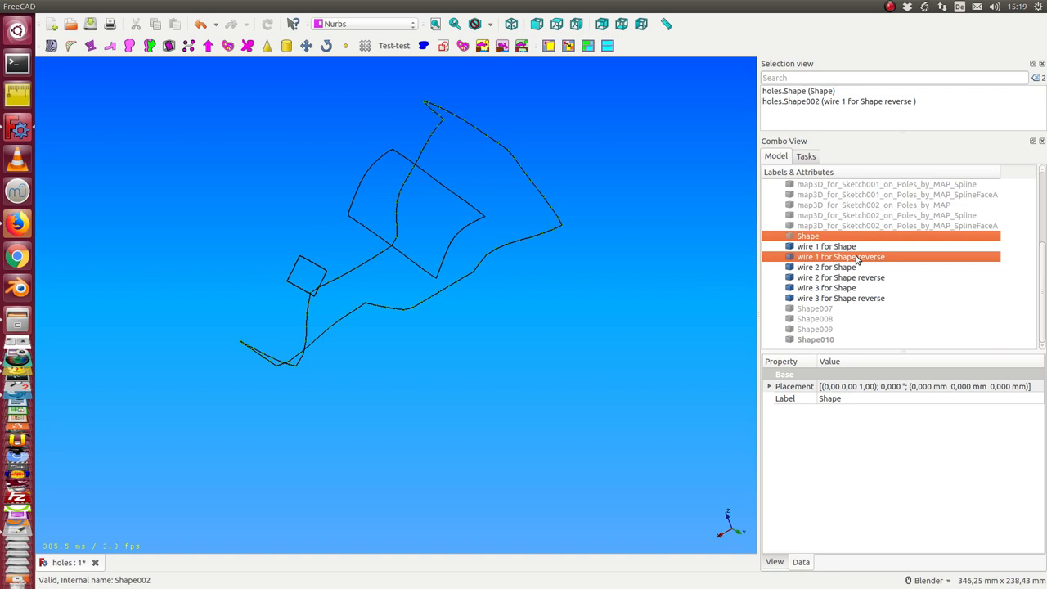
pyautogui.keyDown('ctrl'); pyautogui.click(853, 270); pyautogui.keyUp('ctrl')
pyautogui.keyDown('ctrl'); pyautogui.click(851, 290); pyautogui.keyUp('ctrl')
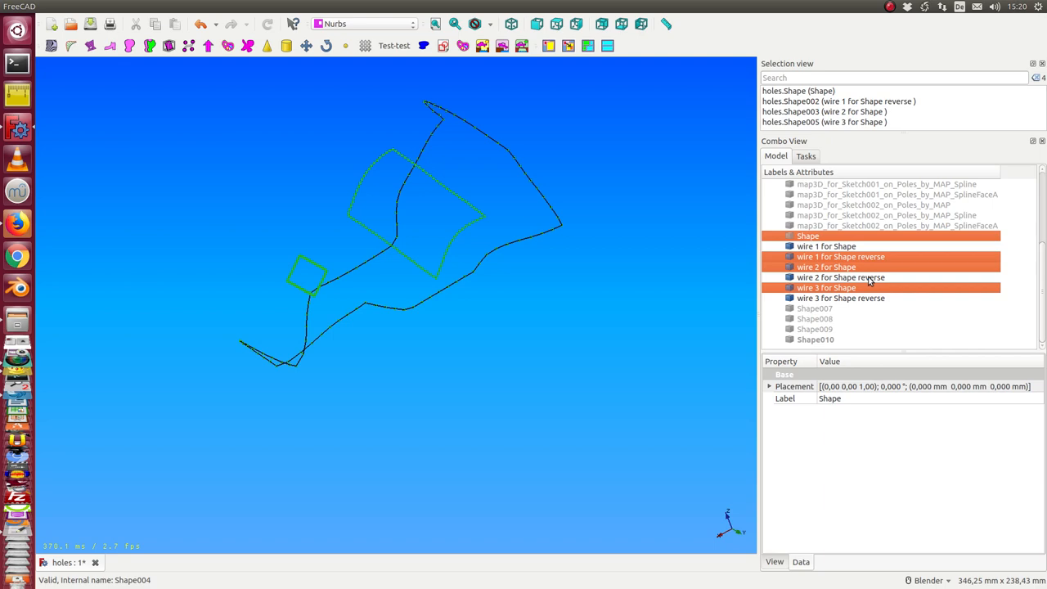
pyautogui.moveTo(212, 7)
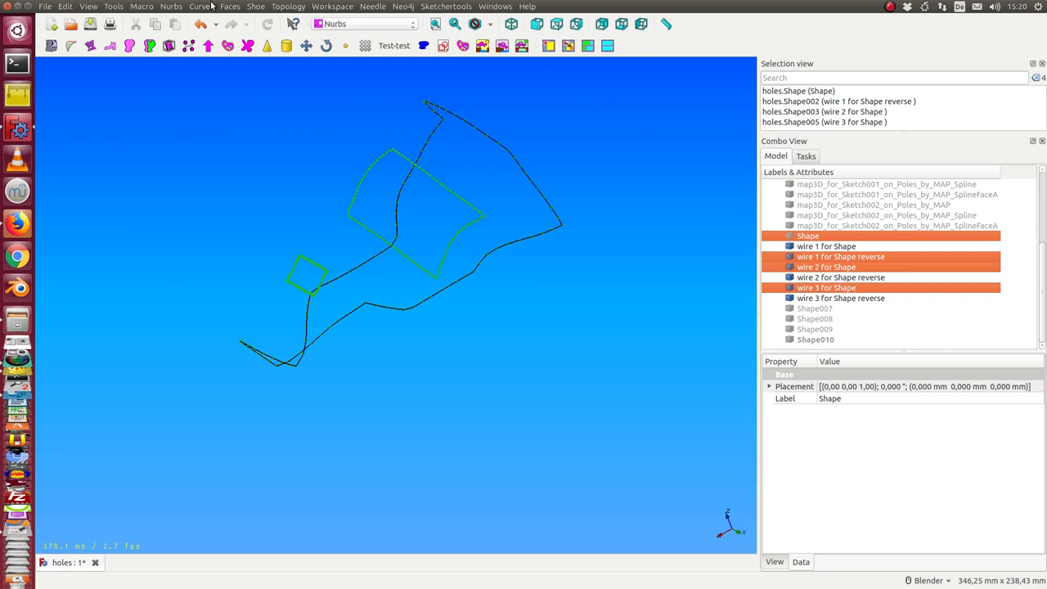
pyautogui.click(201, 6)
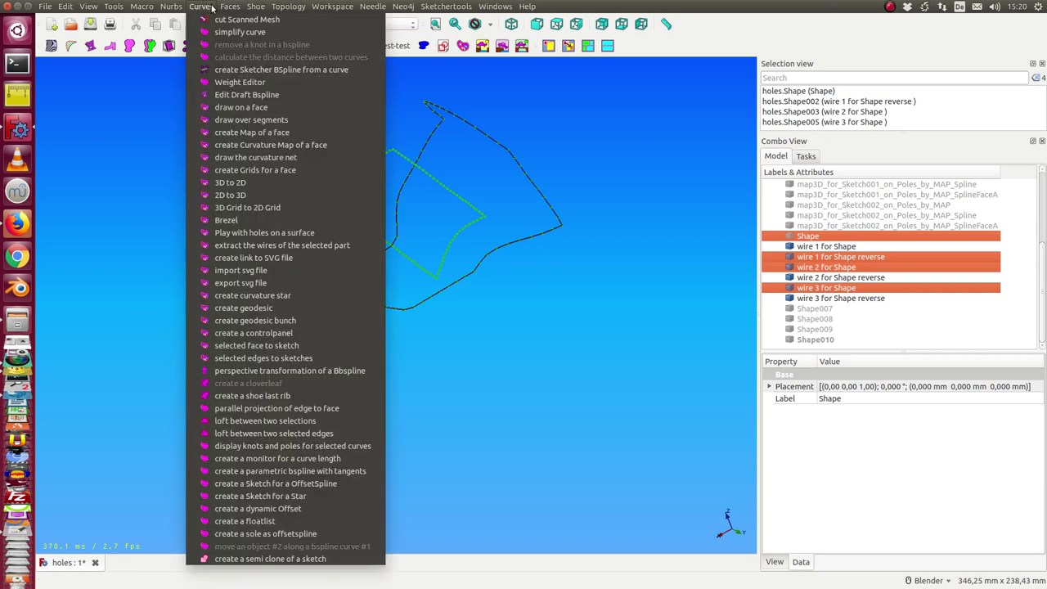
pyautogui.click(264, 232)
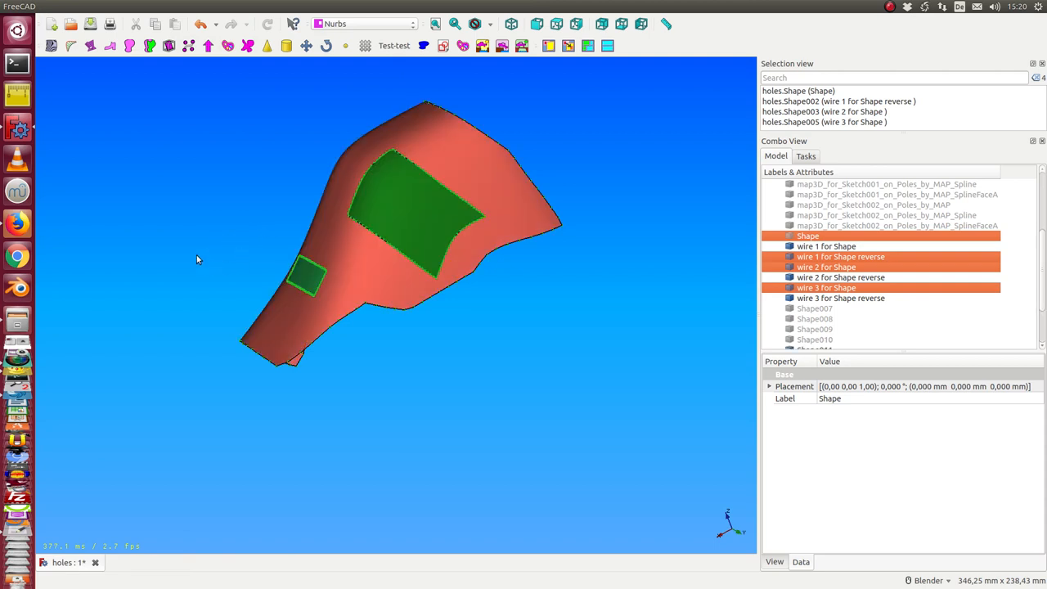
pyautogui.moveTo(196, 255); pyautogui.dragTo(734, 263, button='middle')
pyautogui.scroll(-3, 734, 263)
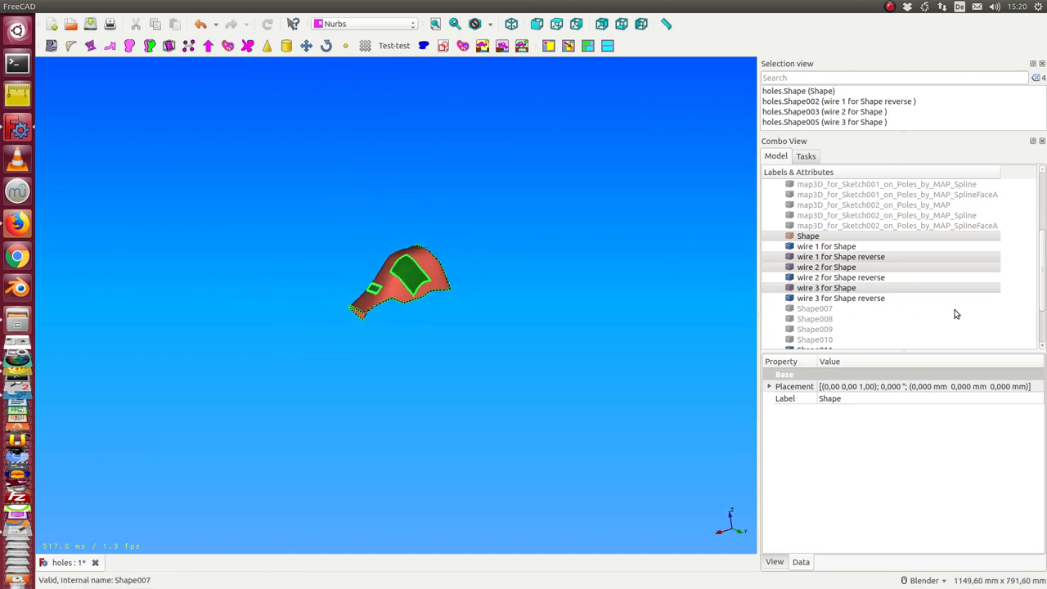
pyautogui.scroll(-3, 859, 270)
# - Hide Shape011, Shape014, wire 3 for Shape reverse and Shape013, leaving Shape016 with both holes open
pyautogui.click(809, 287)
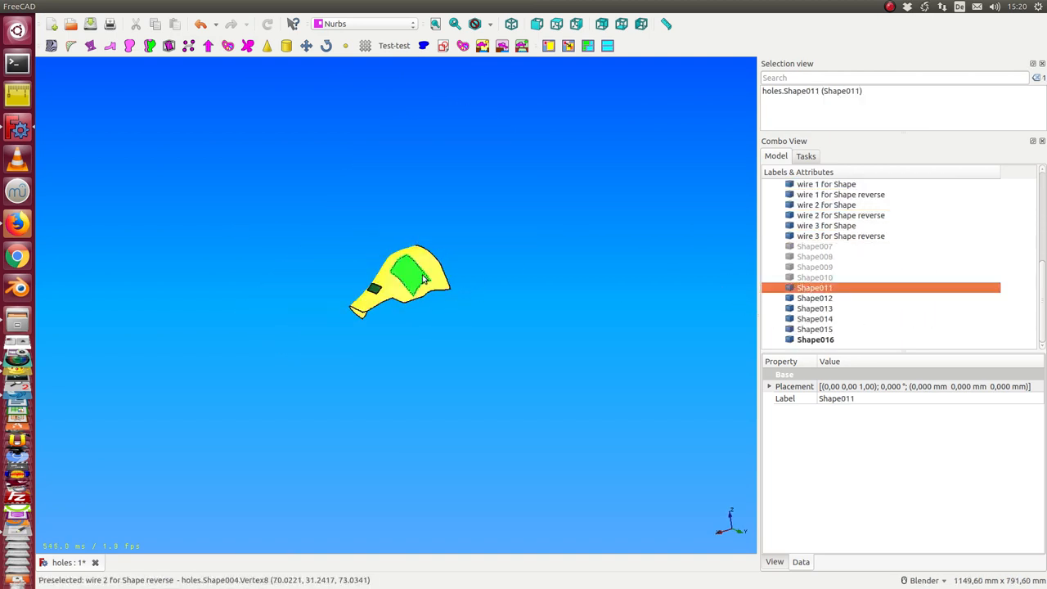
pyautogui.press('space')
pyautogui.click(364, 290)
pyautogui.press('space')
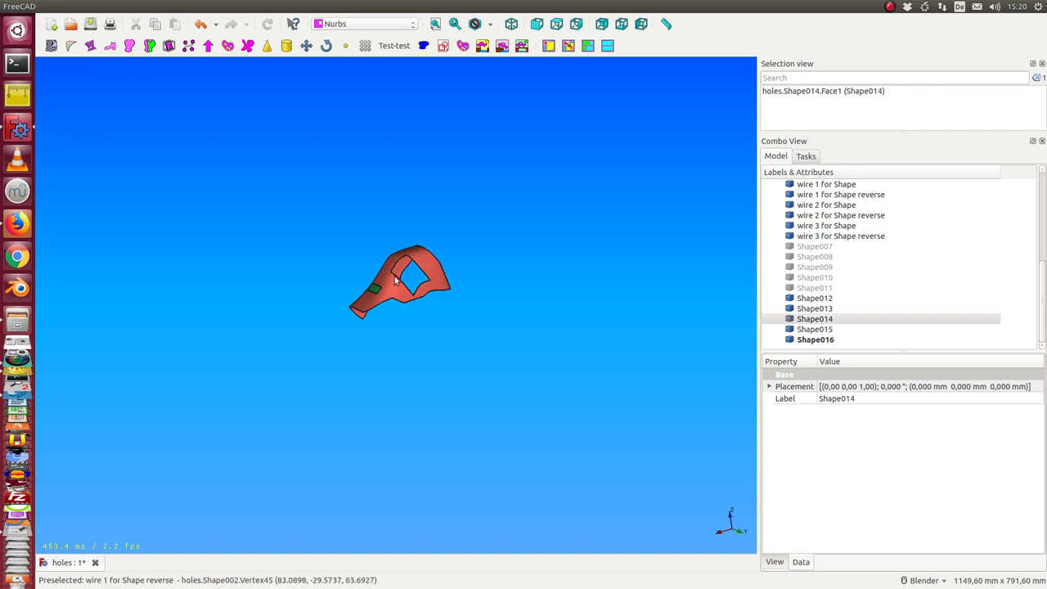
pyautogui.click(374, 290)
pyautogui.click(364, 294)
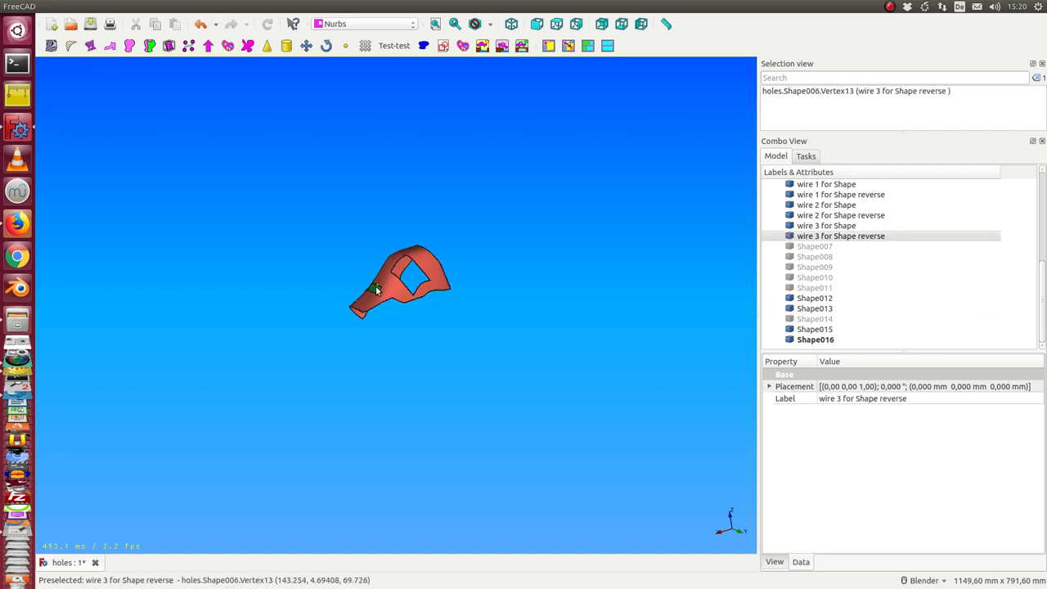
pyautogui.moveTo(331, 264); pyautogui.dragTo(440, 323, button='middle')
pyautogui.press('space')
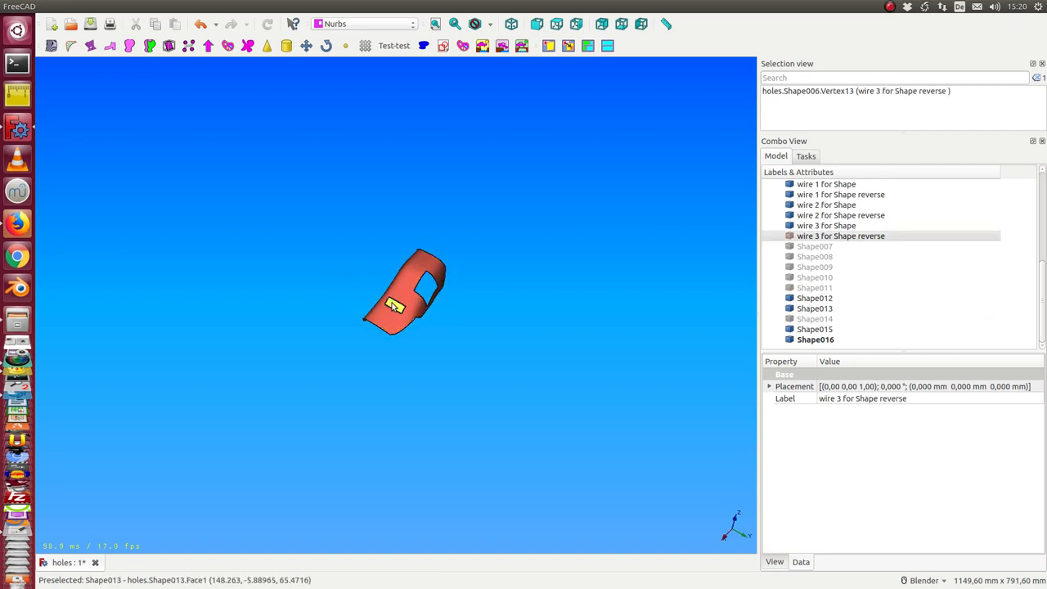
pyautogui.click(394, 304)
pyautogui.press('space')
pyautogui.click(393, 306)
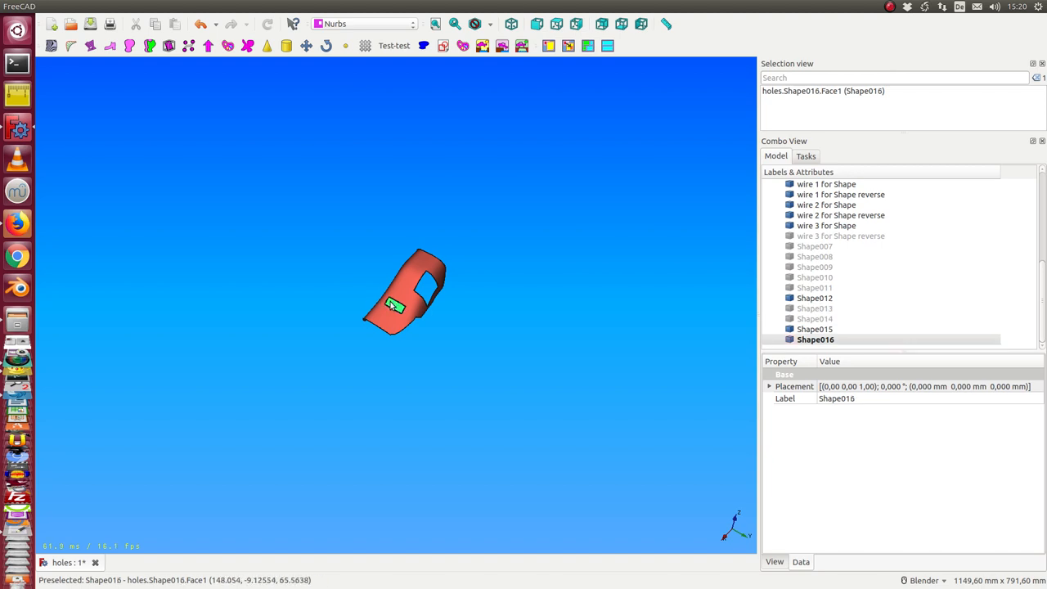
pyautogui.scroll(3, 463, 339)
pyautogui.moveTo(458, 335)
pyautogui.mouseDown(button='middle')
pyautogui.moveTo(637, 328)
pyautogui.moveTo(606, 311)
pyautogui.mouseUp(button='middle')
pyautogui.scroll(2, 572, 294)
pyautogui.scroll(-3, 573, 294)
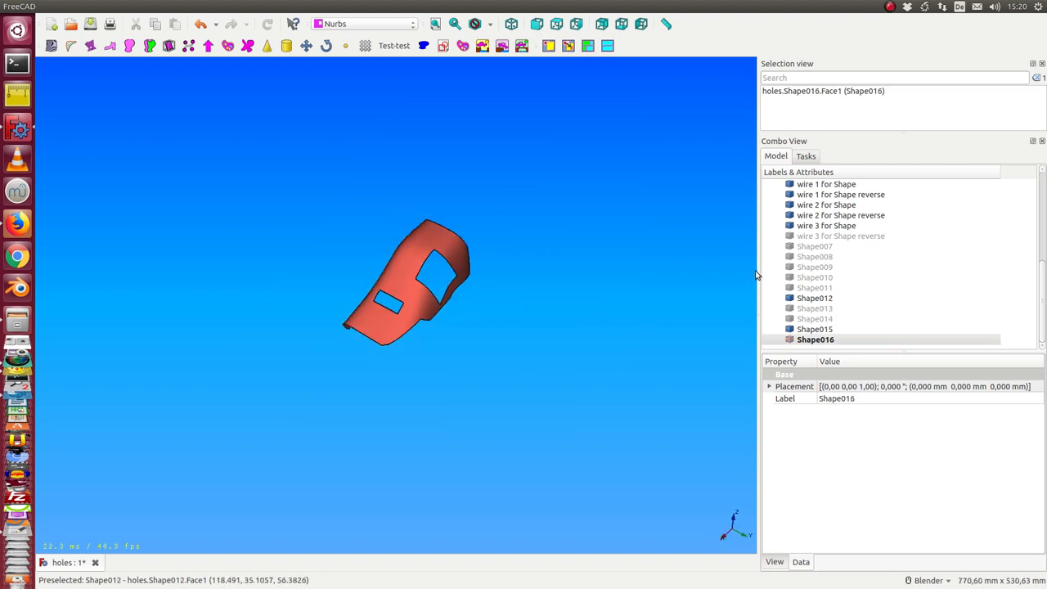
pyautogui.scroll(2, 749, 250)
pyautogui.scroll(3, 838, 229)
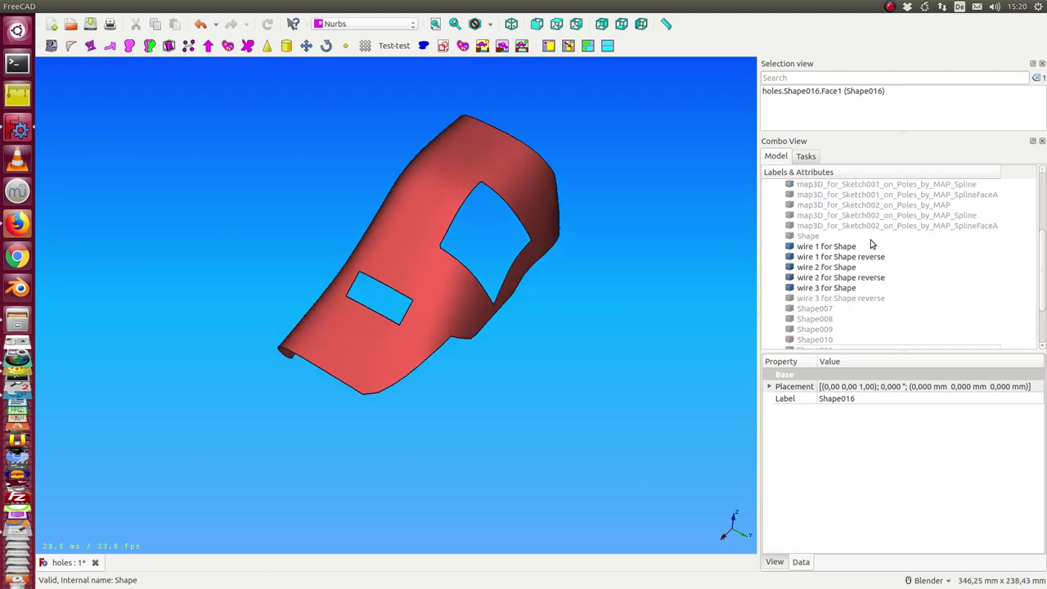
# - Hide the shaded face and run Play with holes on Shape with reversed wire 1 and wire 3
pyautogui.click(817, 238)
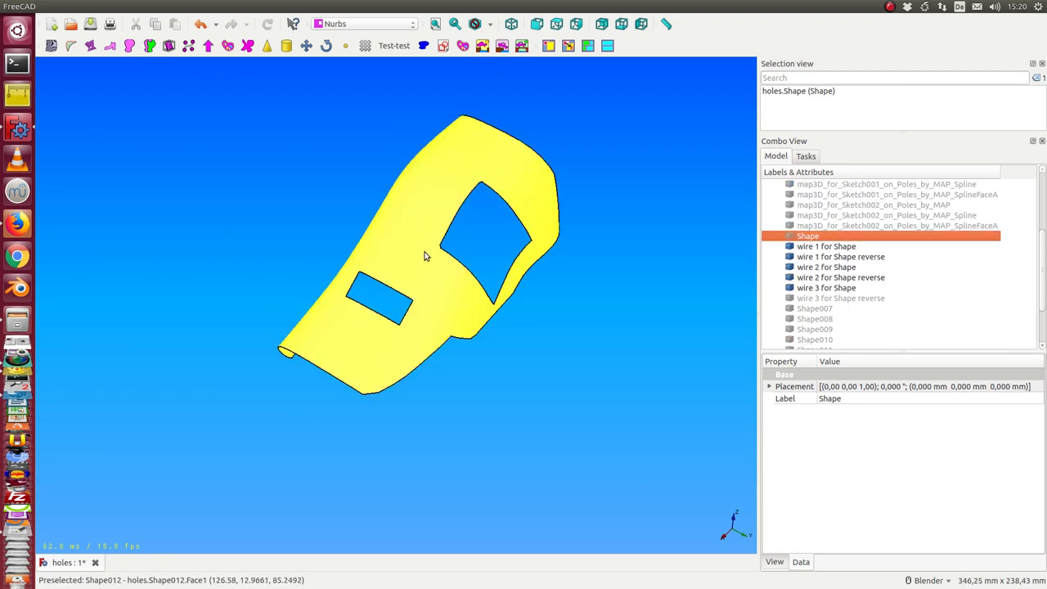
pyautogui.click(425, 255)
pyautogui.press('space')
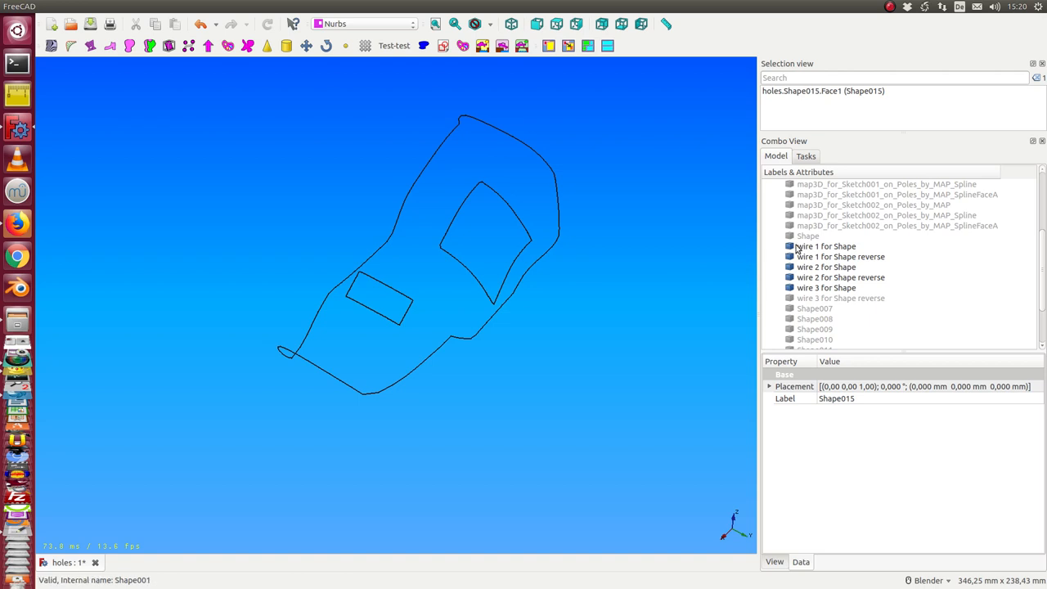
pyautogui.click(809, 236)
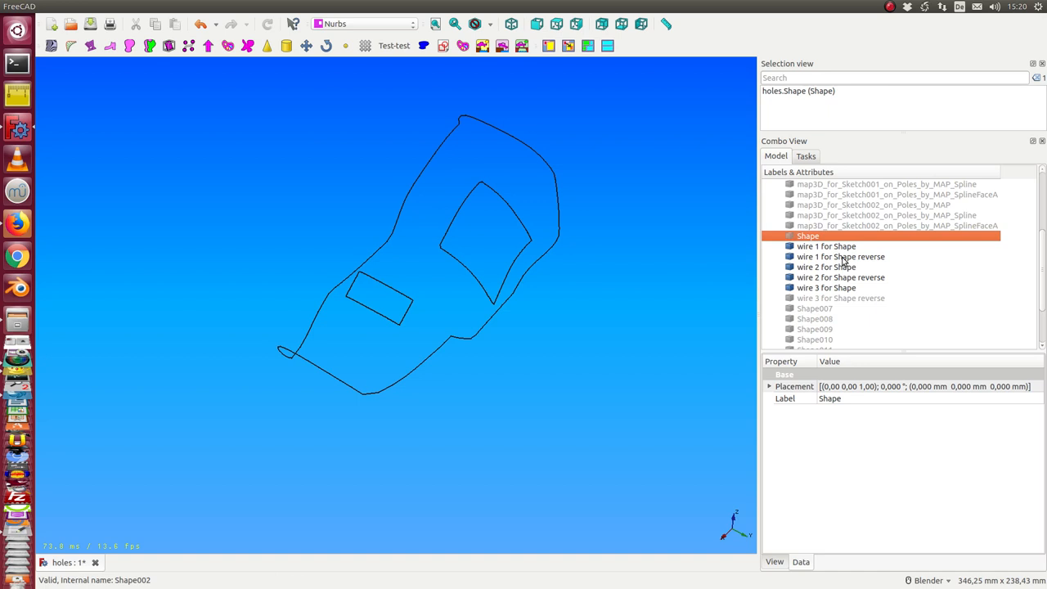
pyautogui.keyDown('ctrl'); pyautogui.click(844, 260); pyautogui.keyUp('ctrl')
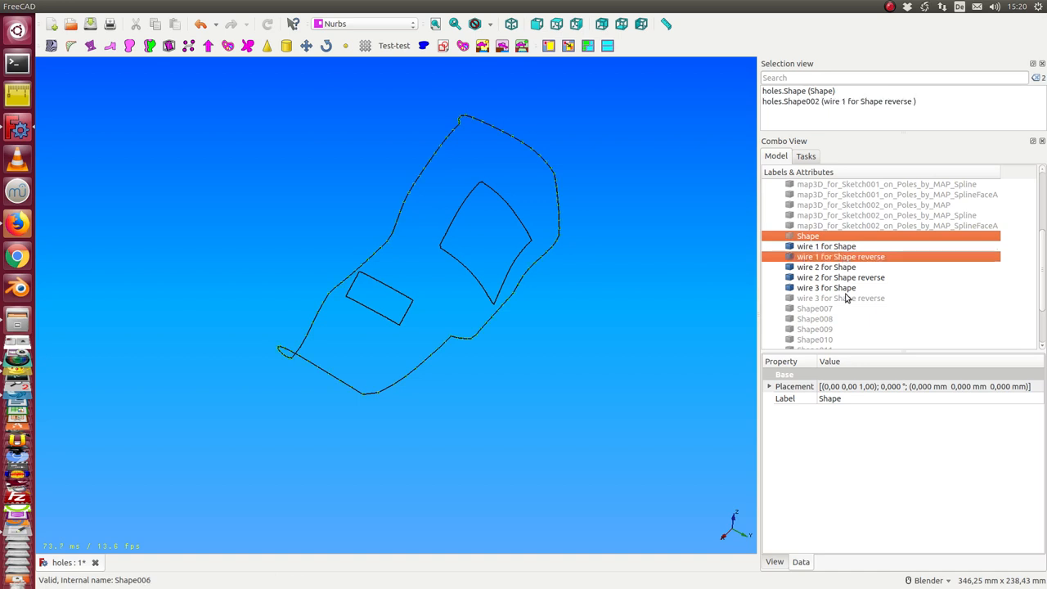
pyautogui.keyDown('ctrl'); pyautogui.click(846, 290); pyautogui.keyUp('ctrl')
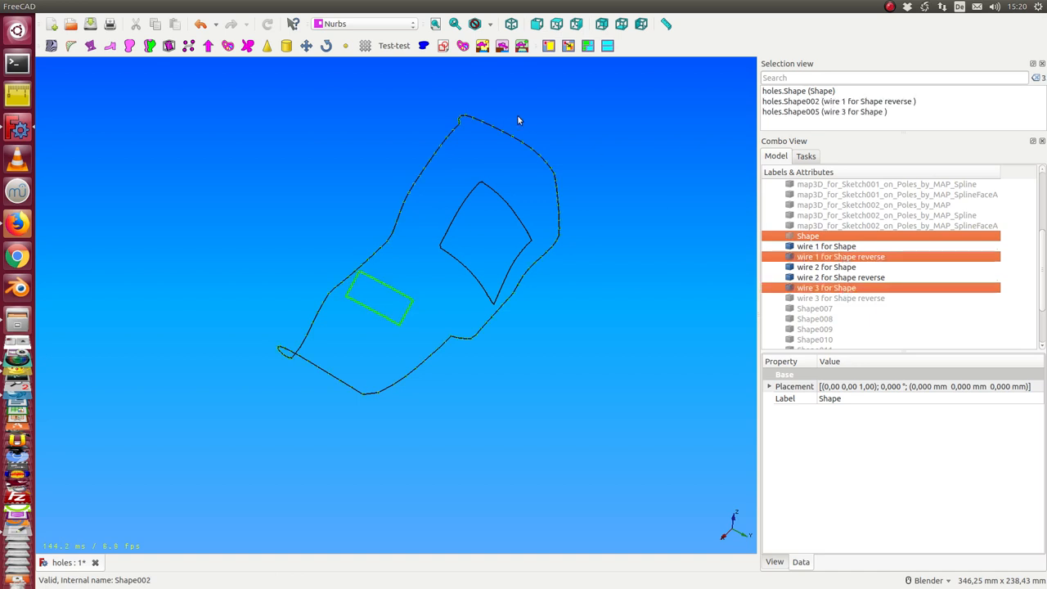
pyautogui.moveTo(201, 7)
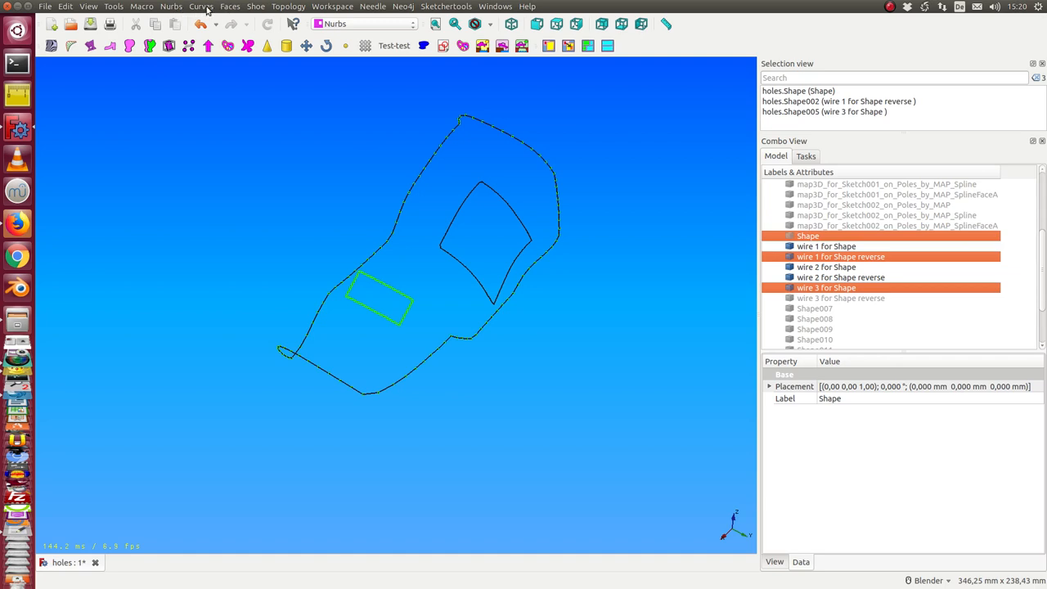
pyautogui.click(206, 8)
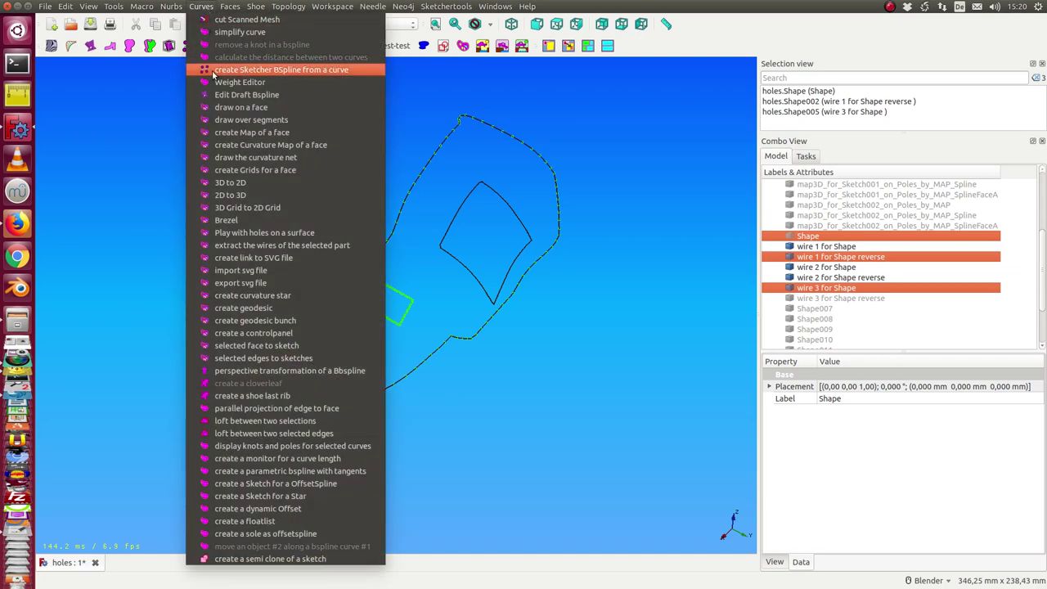
pyautogui.click(277, 235)
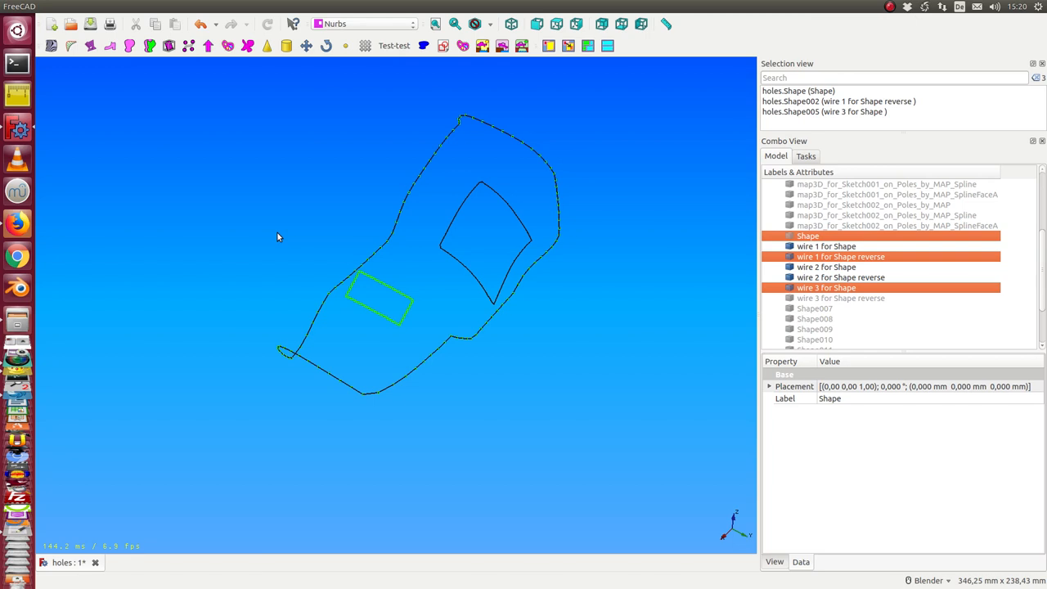
# - Orbit to inspect the new results up to Shape020, the yellow patch with one rectangular hole
pyautogui.moveTo(277, 236)
pyautogui.mouseDown(button='middle')
pyautogui.moveTo(225, 165)
pyautogui.moveTo(625, 268)
pyautogui.mouseUp(button='middle')
pyautogui.scroll(-2, 690, 273)
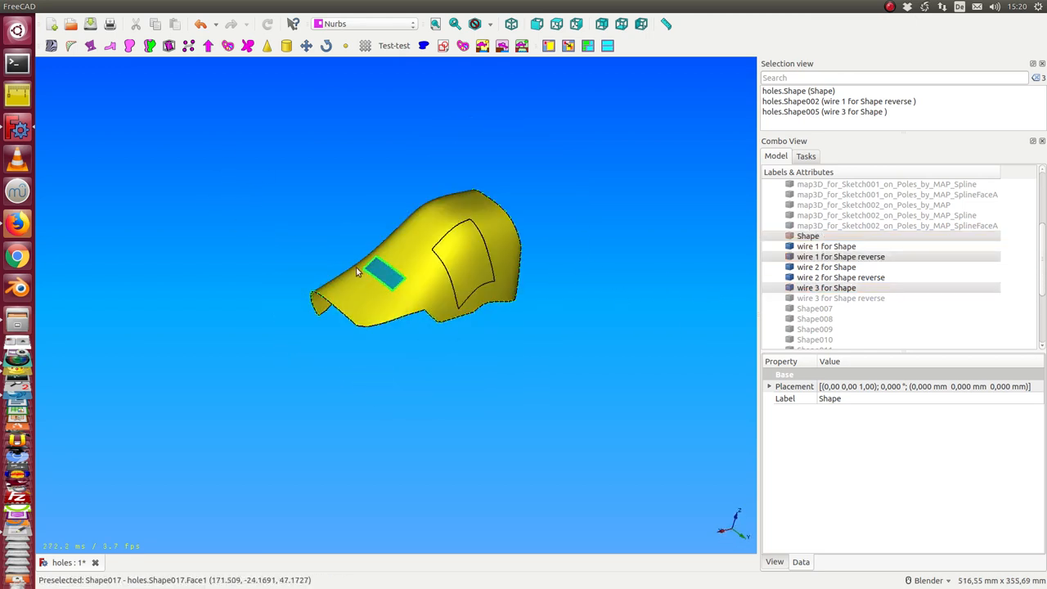
pyautogui.moveTo(378, 342); pyautogui.dragTo(404, 291, button='middle')
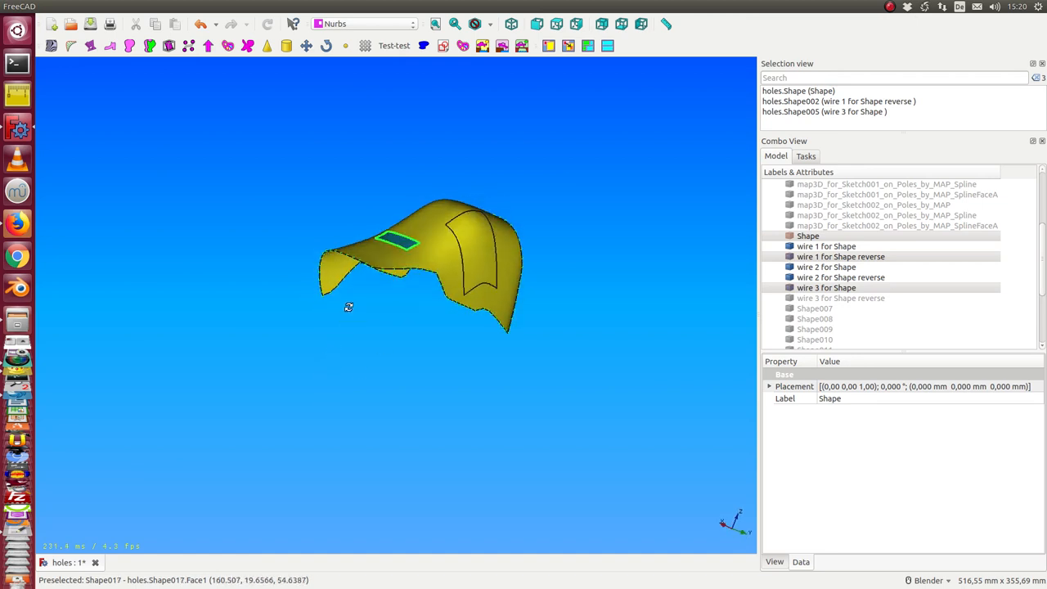
pyautogui.click(404, 290)
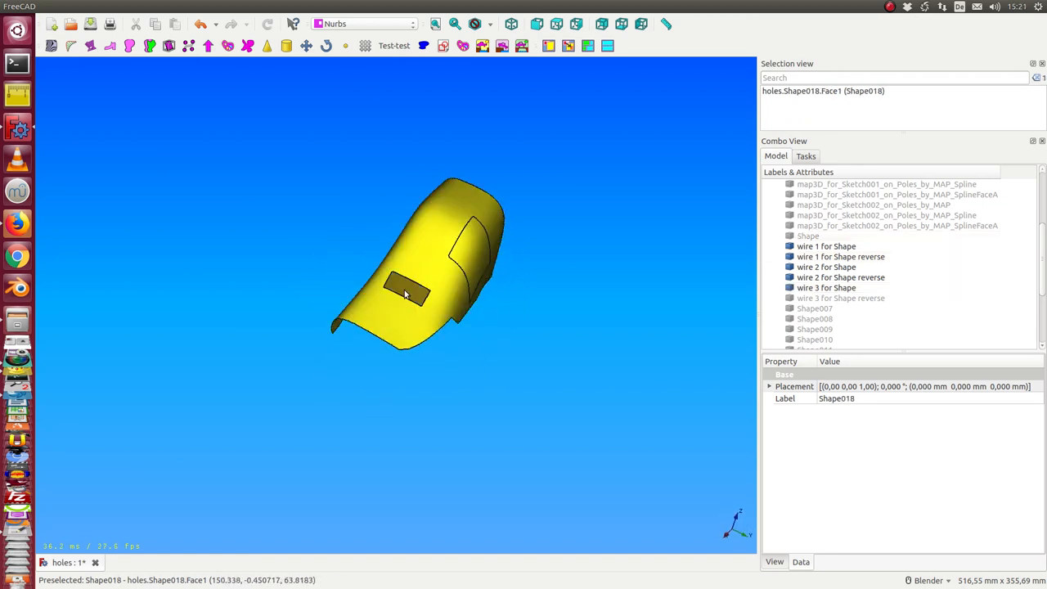
pyautogui.click(404, 292)
pyautogui.moveTo(404, 292)
pyautogui.mouseDown(button='middle')
pyautogui.moveTo(385, 287)
pyautogui.moveTo(442, 140)
pyautogui.moveTo(368, 286)
pyautogui.moveTo(269, 437)
pyautogui.moveTo(495, 398)
pyautogui.mouseUp(button='middle')
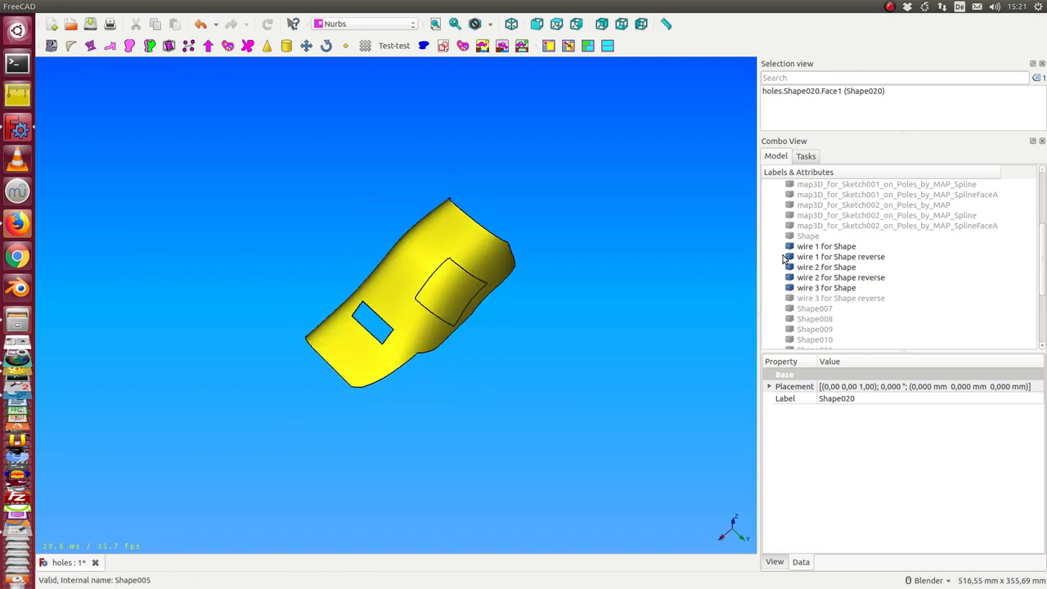
# - Hide Shape and all wire objects, leaving Shape019 with both holes open, and select Shape017 and Shape019
pyautogui.click(810, 237)
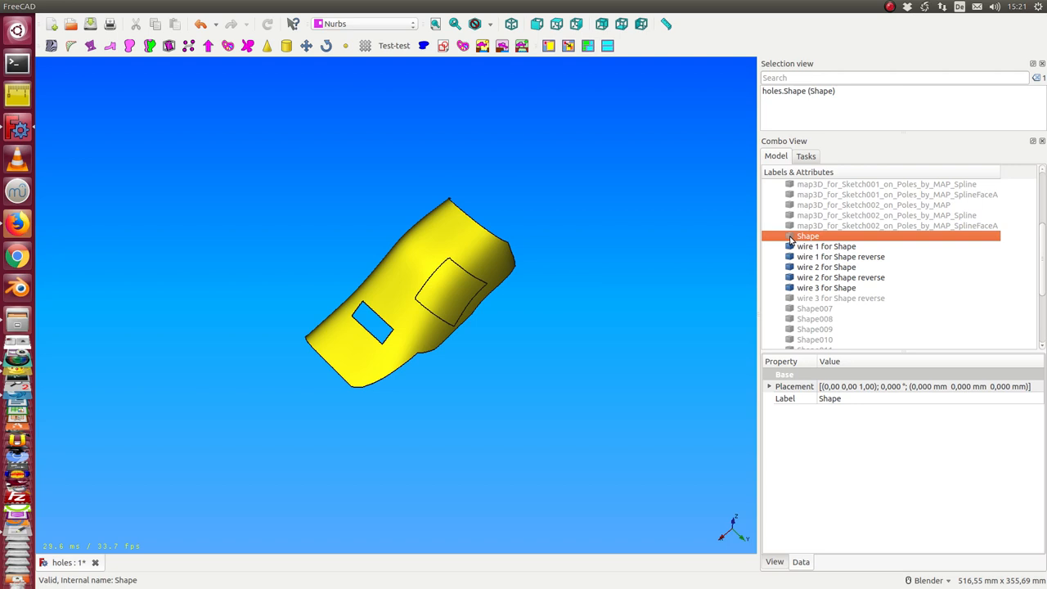
pyautogui.press('space')
pyautogui.click(821, 246)
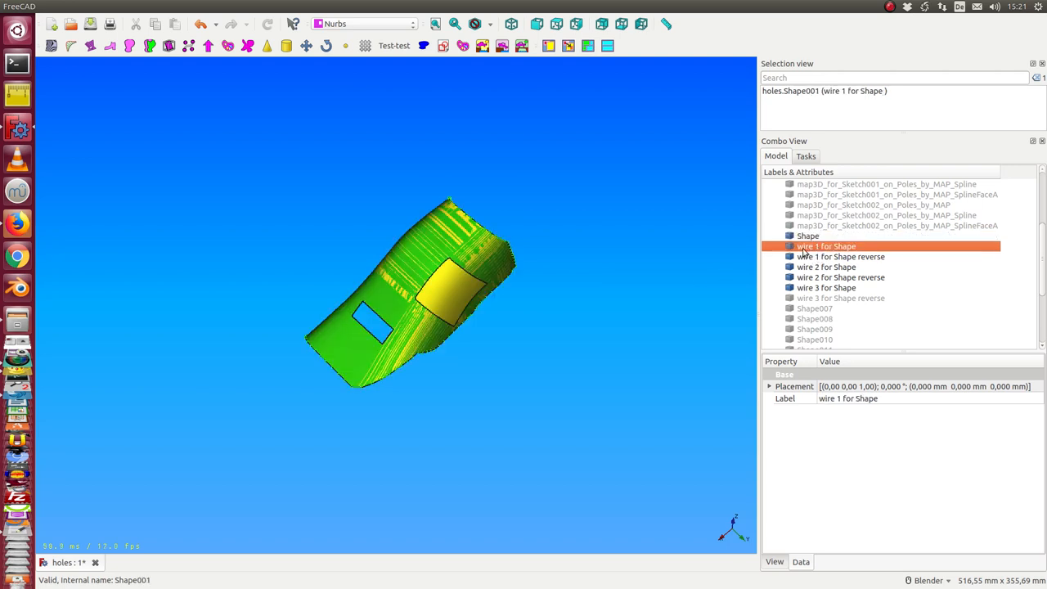
pyautogui.moveTo(802, 254); pyautogui.dragTo(826, 288)
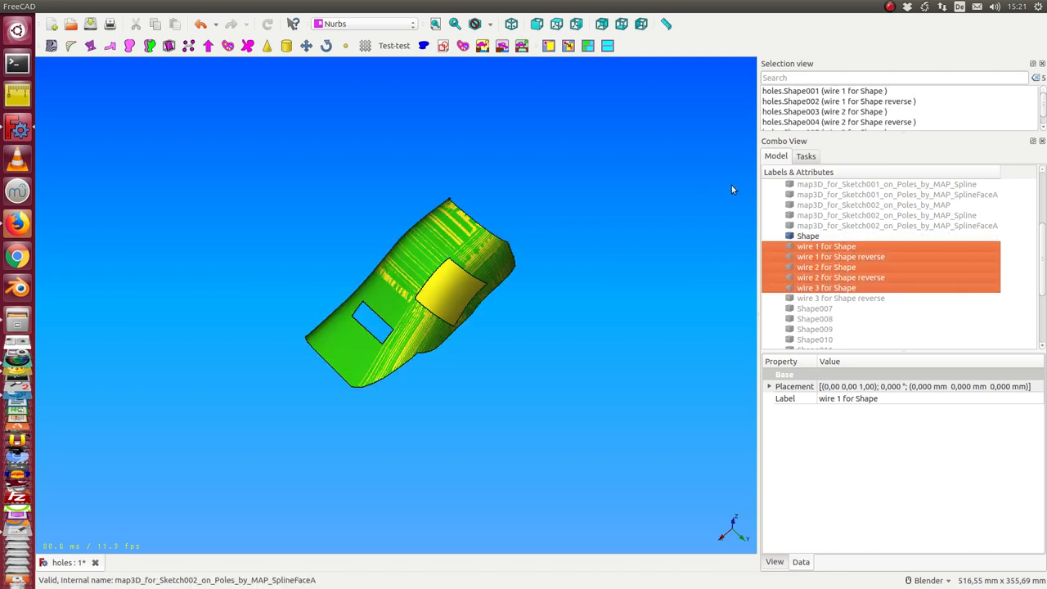
pyautogui.scroll(-8, 736, 254)
pyautogui.scroll(-3, 817, 304)
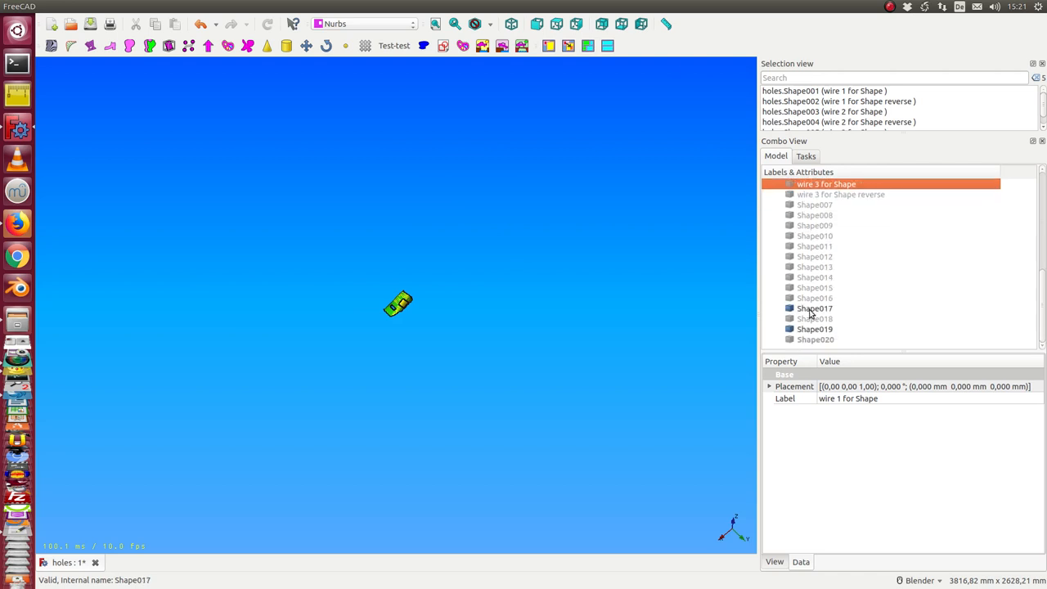
pyautogui.click(813, 309)
pyautogui.click(814, 329)
pyautogui.scroll(8, 633, 336)
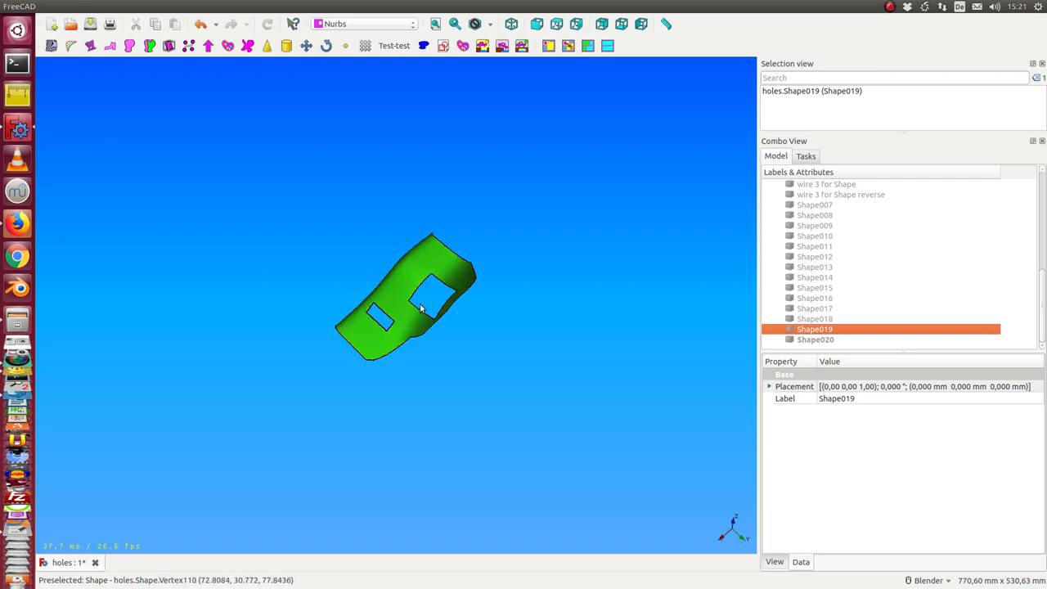
pyautogui.scroll(3, 470, 402)
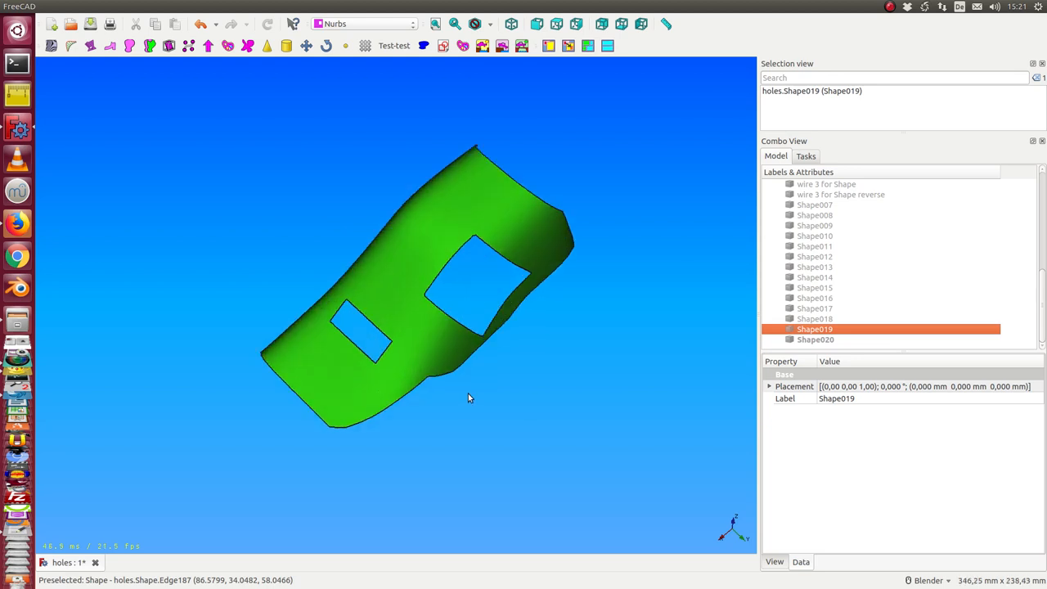
pyautogui.moveTo(508, 405)
pyautogui.mouseDown(button='middle')
pyautogui.moveTo(395, 346)
pyautogui.moveTo(480, 374)
pyautogui.mouseUp(button='middle')
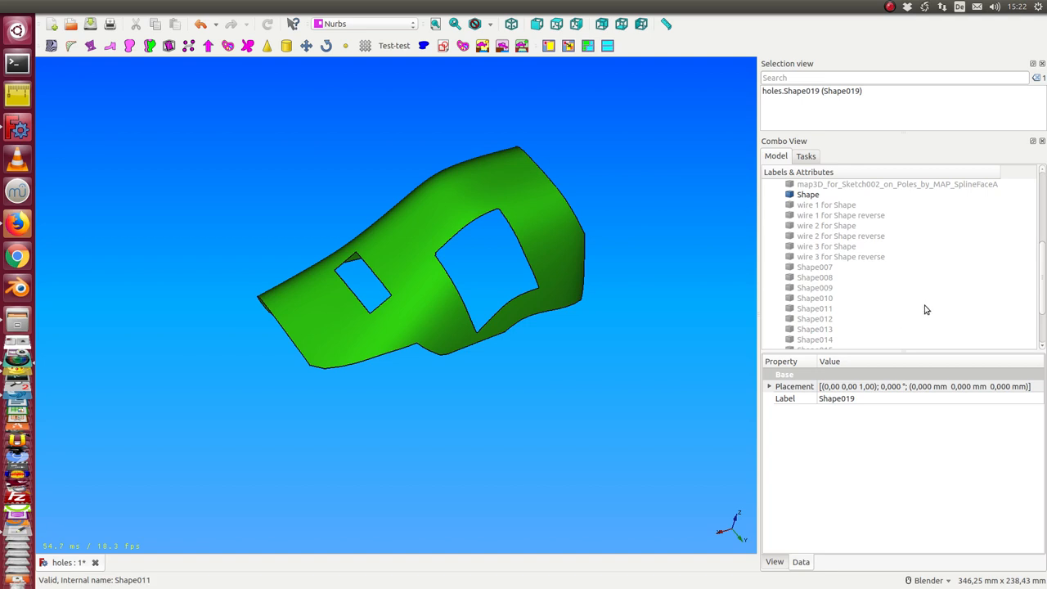
pyautogui.scroll(-2, 917, 311)
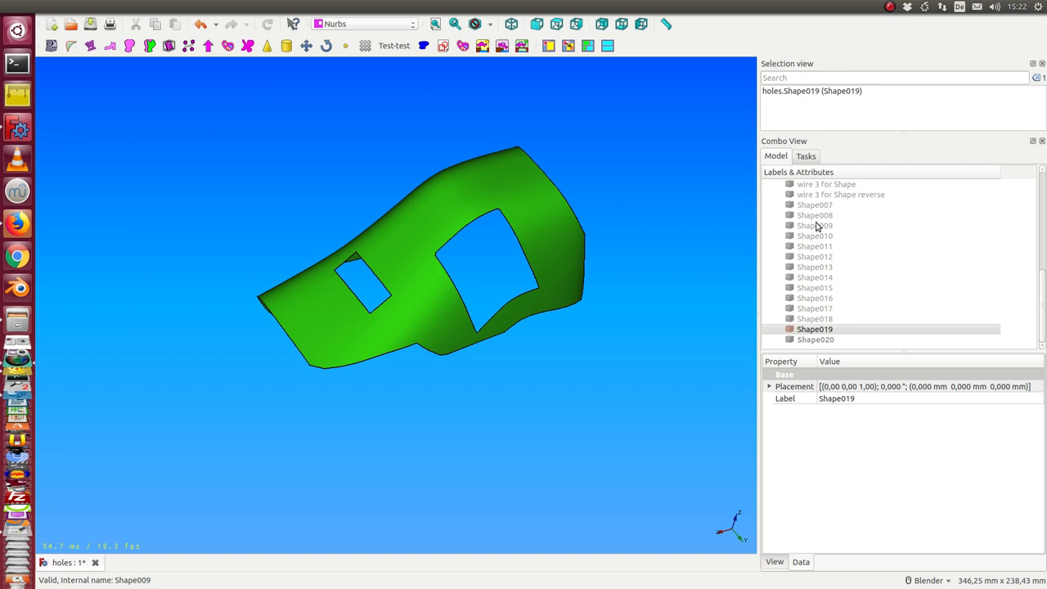
pyautogui.moveTo(665, 264)
pyautogui.mouseDown(button='middle')
pyautogui.moveTo(604, 274)
pyautogui.moveTo(674, 308)
pyautogui.mouseUp(button='middle')
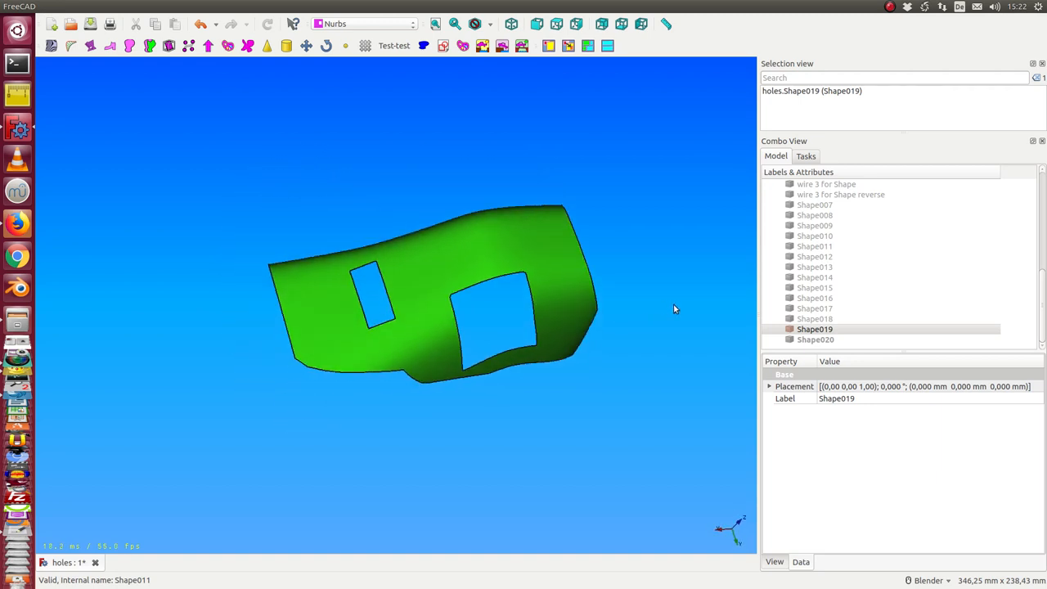